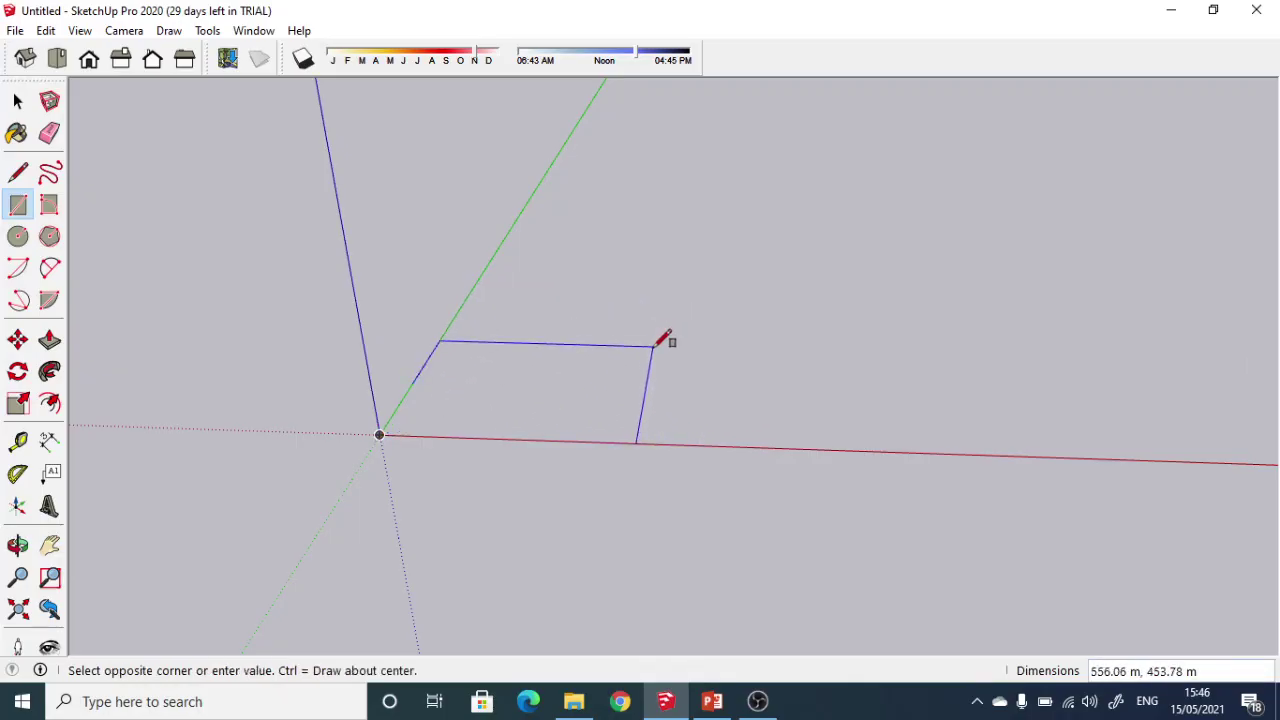
Draw a 50 m by 50 m square on the ground plane with its first corner at the origin.
{"action": "type", "text": "50,50"}
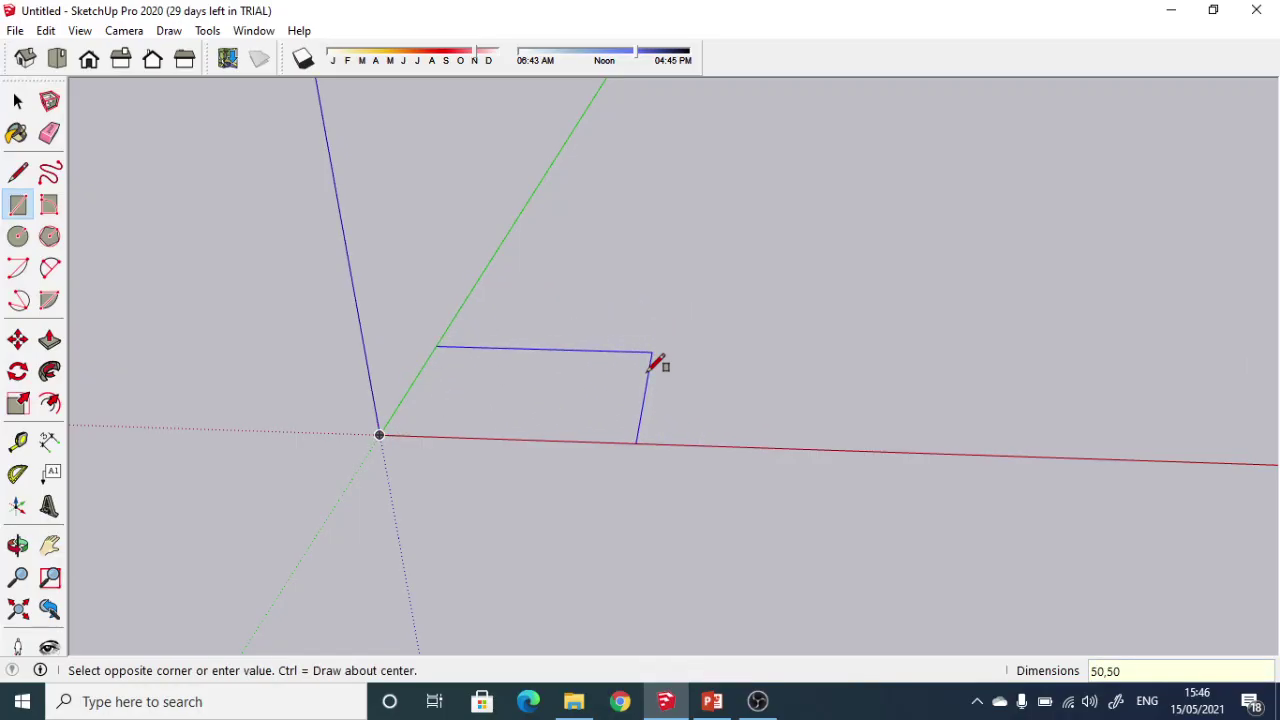
{"action": "key", "text": "Return"}
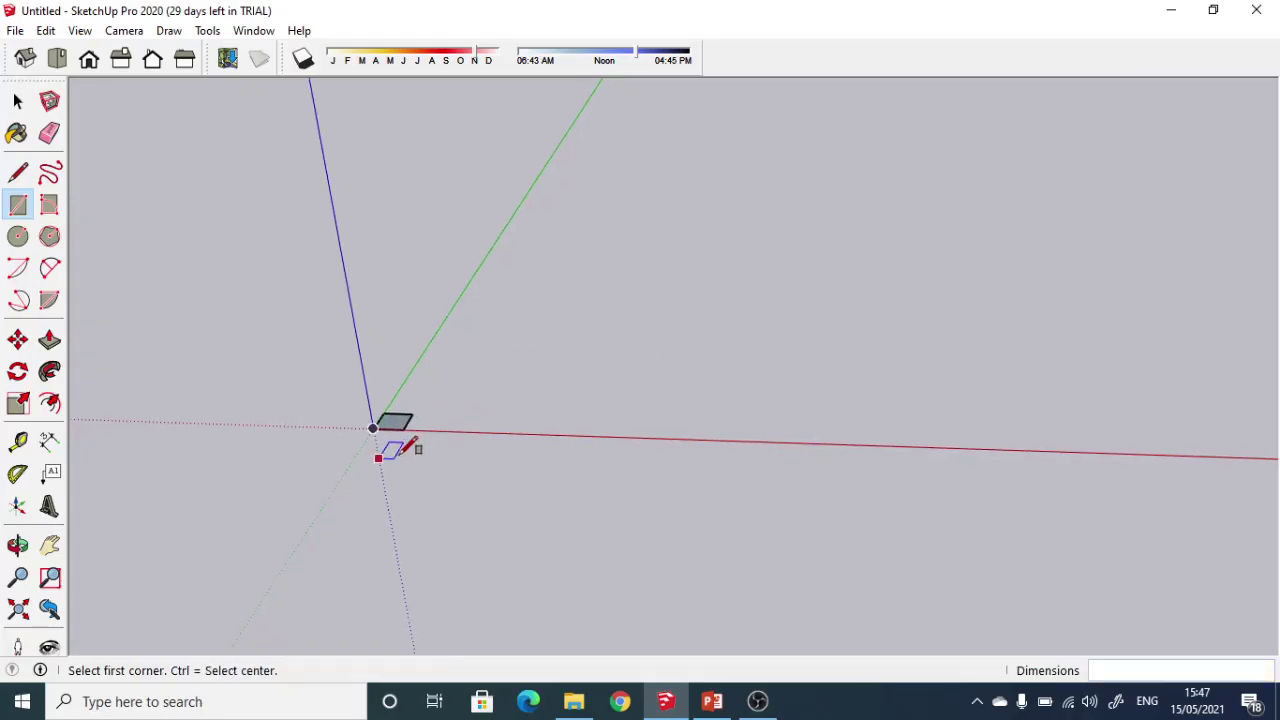
{"action": "scroll", "coordinate": [400, 445], "scroll_direction": "up", "scroll_amount": 5}
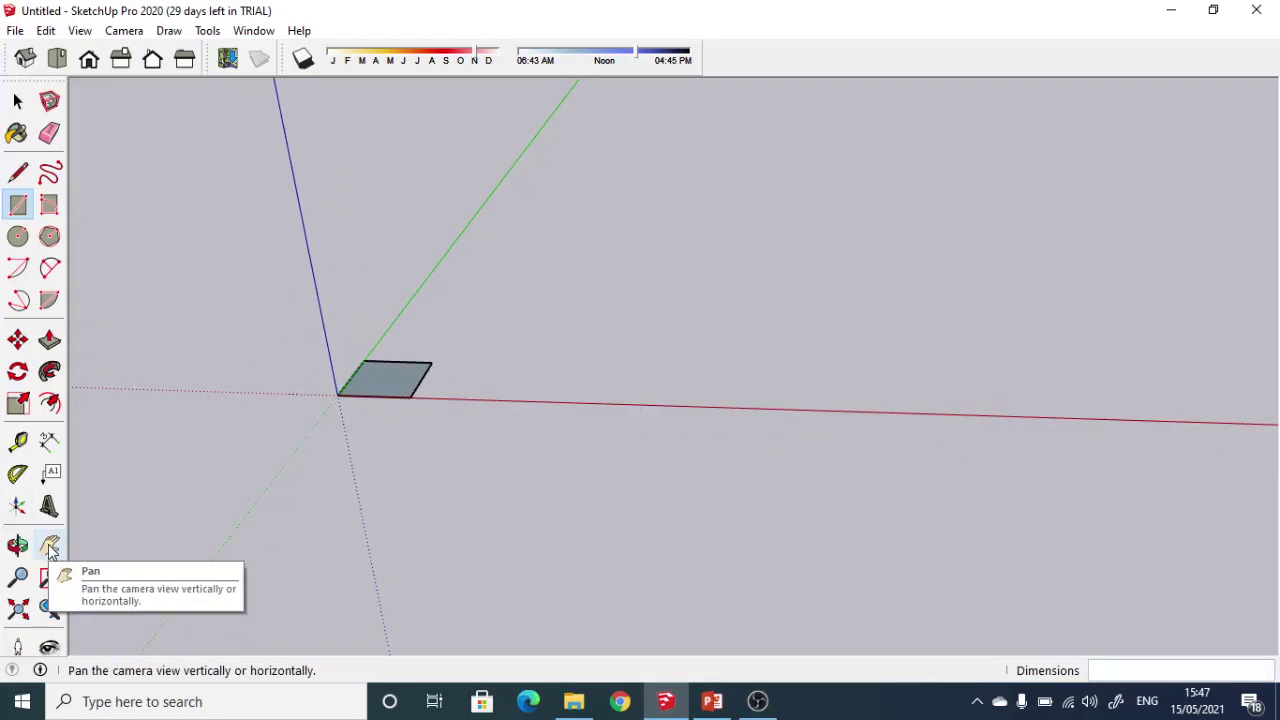
Pan and orbit the camera to view the square face from a different angle.
{"action": "left_click", "coordinate": [50, 548]}
{"action": "left_click_drag", "start_coordinate": [279, 418], "coordinate": [398, 348]}
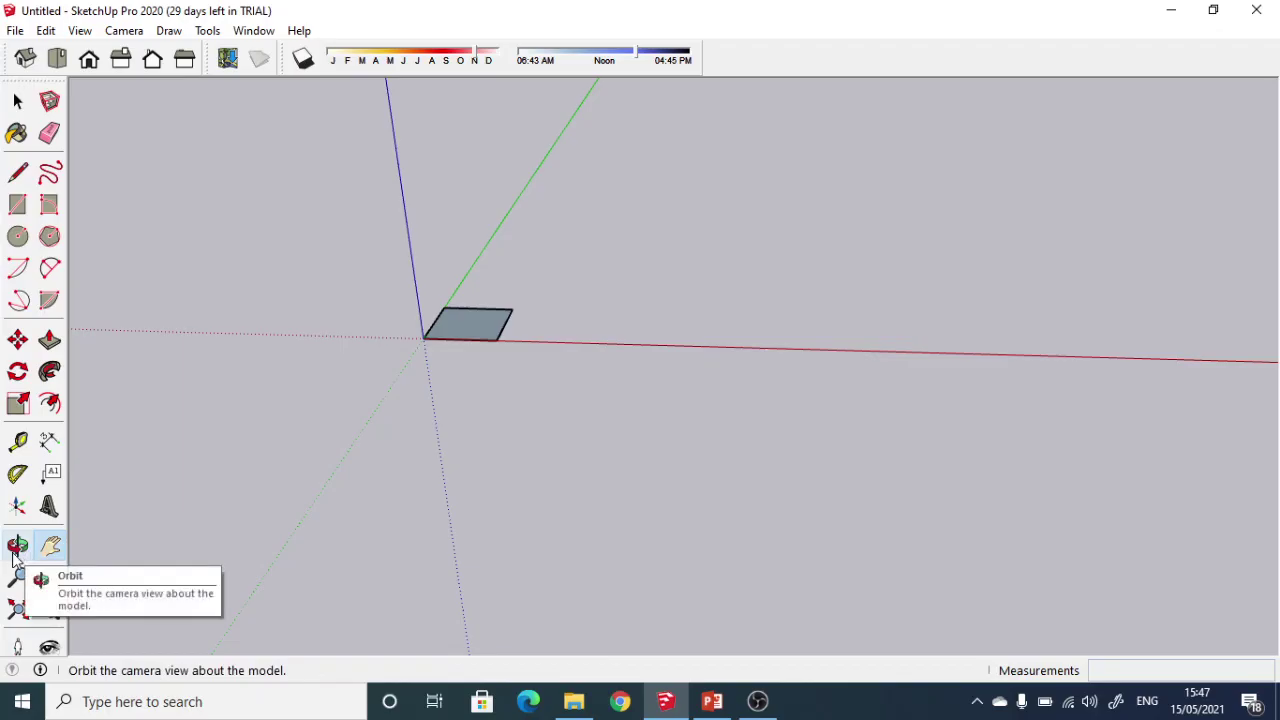
{"action": "left_click", "coordinate": [50, 545]}
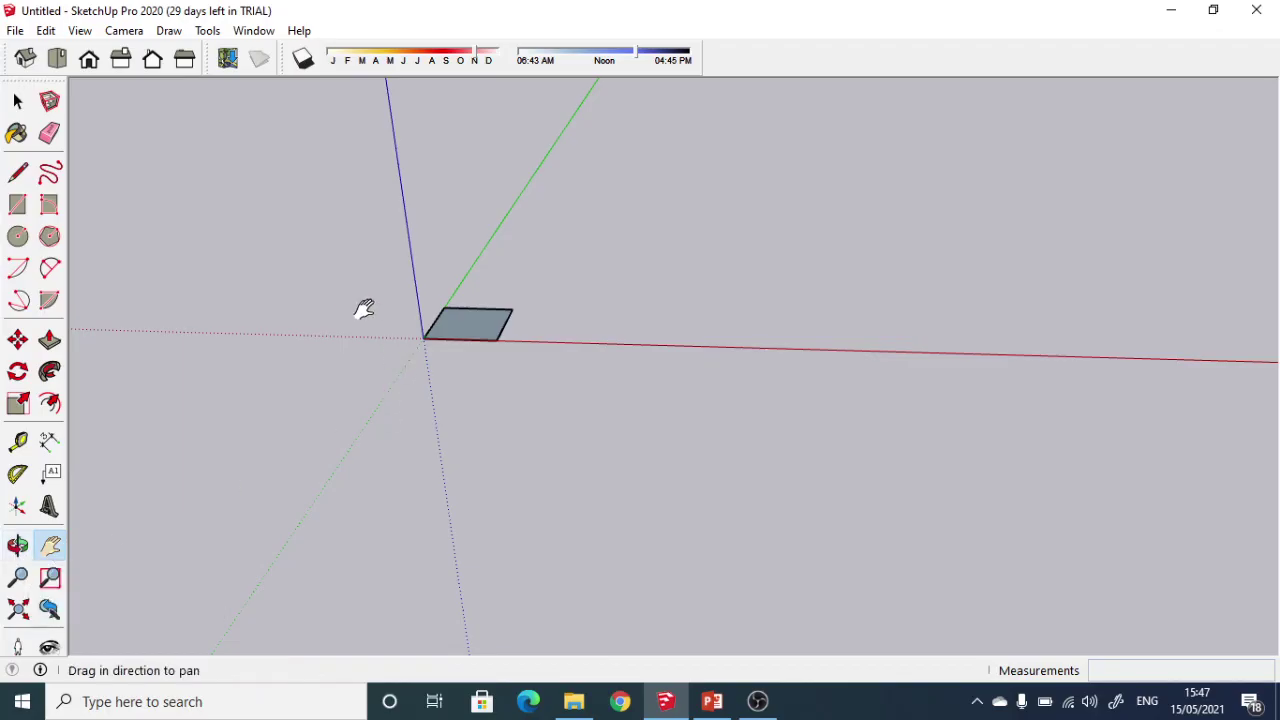
{"action": "left_click", "coordinate": [17, 548]}
{"action": "left_click_drag", "start_coordinate": [330, 415], "coordinate": [170, 540]}
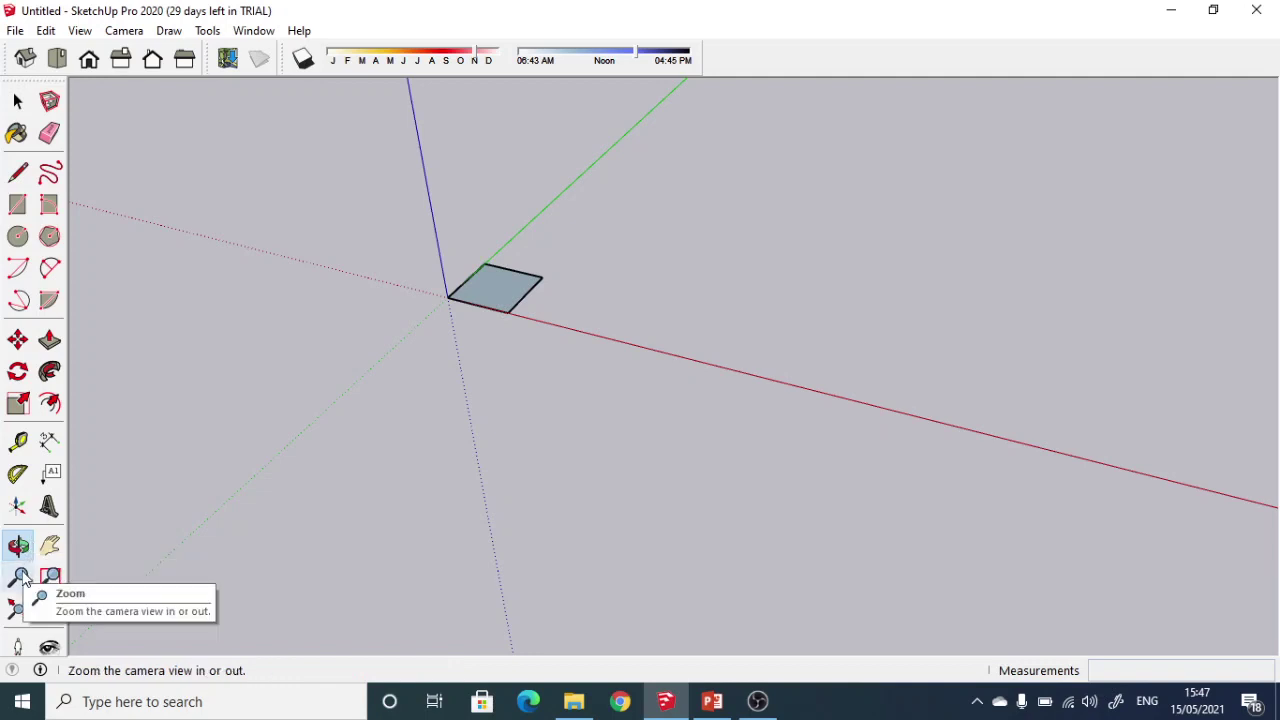
Examine the square face close up and from farther away using Zoom and Orbit.
{"action": "left_click", "coordinate": [22, 576]}
{"action": "double_click", "coordinate": [470, 305]}
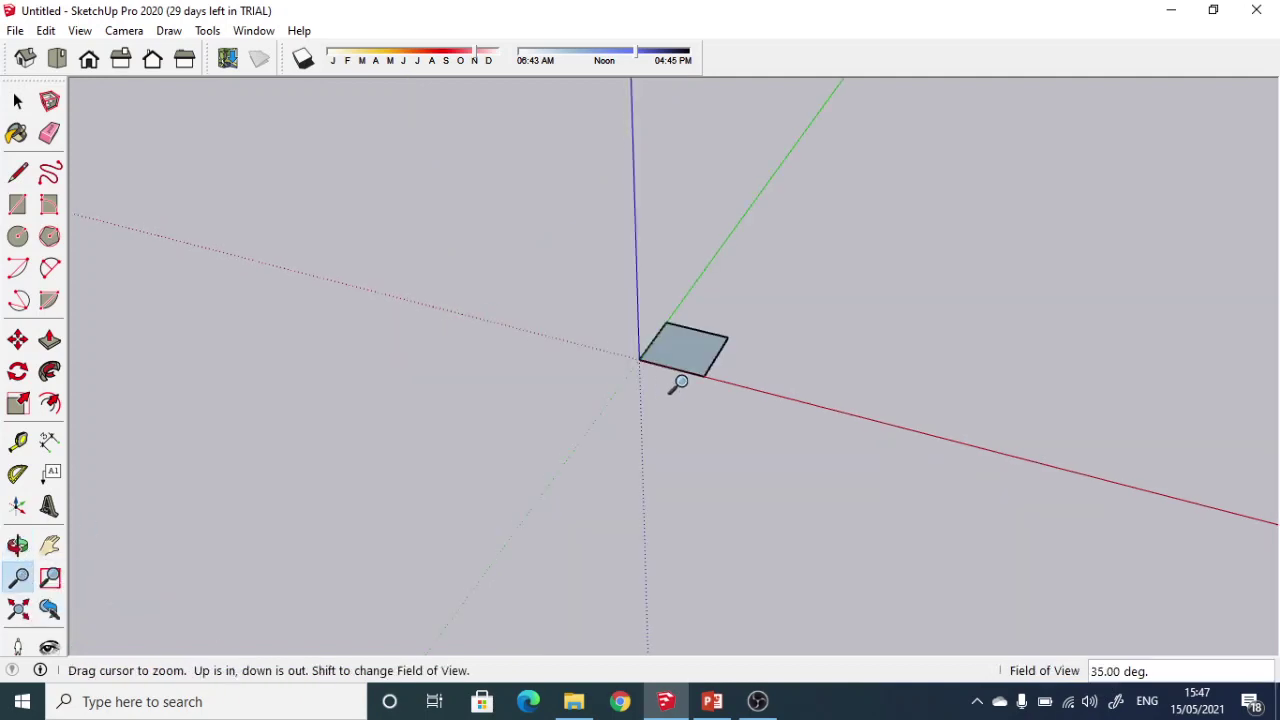
{"action": "scroll", "coordinate": [679, 383], "scroll_direction": "up", "scroll_amount": 5}
{"action": "scroll", "coordinate": [636, 297], "scroll_direction": "down", "scroll_amount": 1}
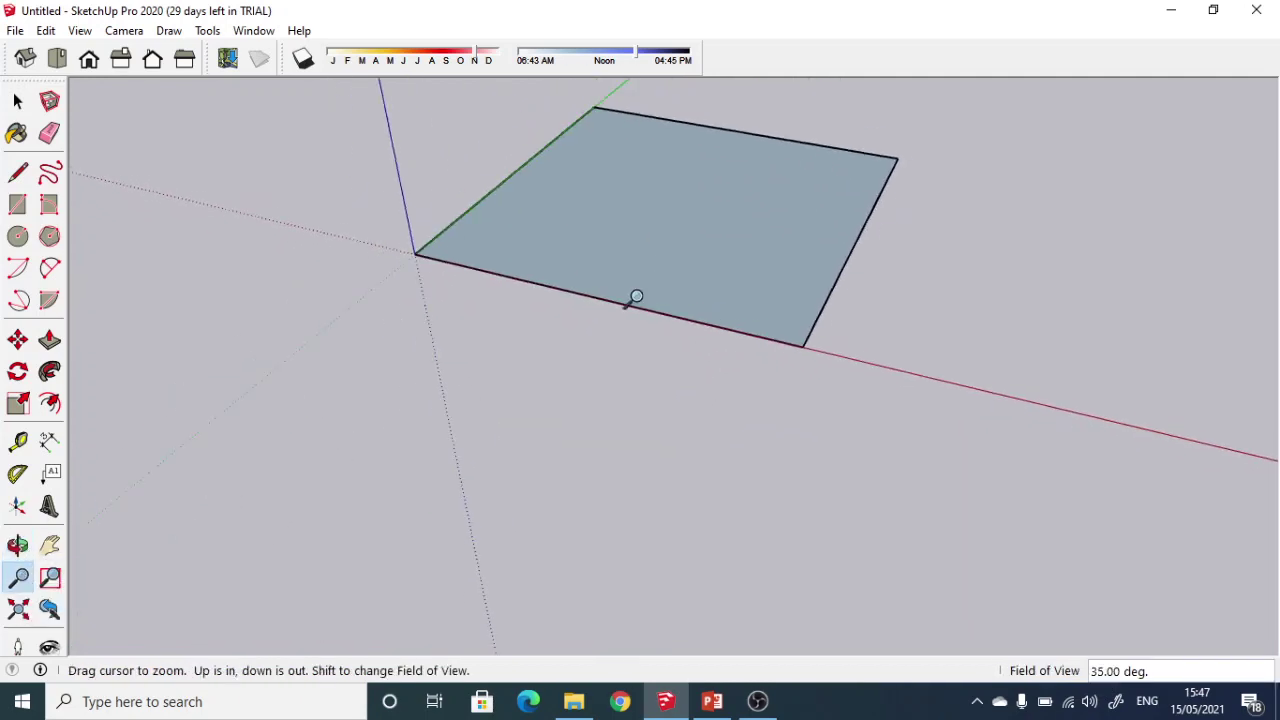
{"action": "scroll", "coordinate": [632, 306], "scroll_direction": "down", "scroll_amount": 1}
{"action": "scroll", "coordinate": [581, 387], "scroll_direction": "down", "scroll_amount": 2}
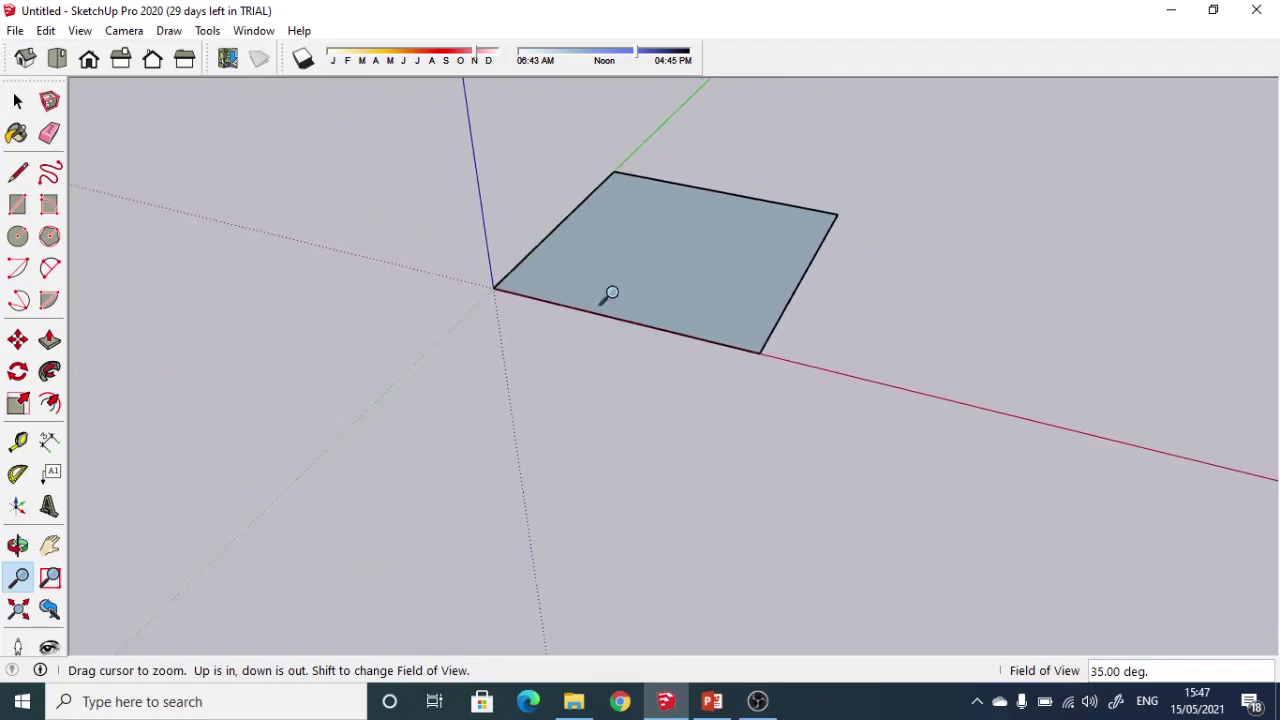
{"action": "scroll", "coordinate": [606, 292], "scroll_direction": "up", "scroll_amount": 4}
{"action": "scroll", "coordinate": [606, 286], "scroll_direction": "down", "scroll_amount": 4}
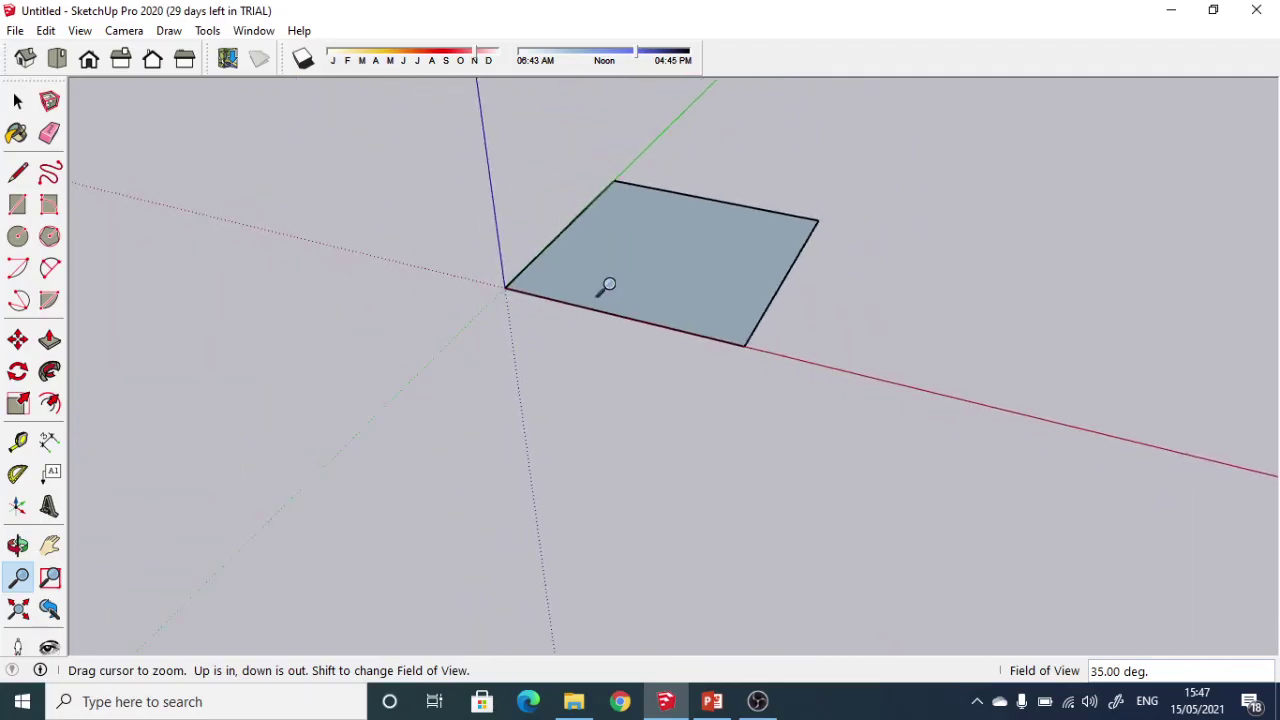
{"action": "middle_click_drag", "start_coordinate": [603, 286], "coordinate": [598, 506]}
{"action": "scroll", "coordinate": [663, 266], "scroll_direction": "up", "scroll_amount": 4}
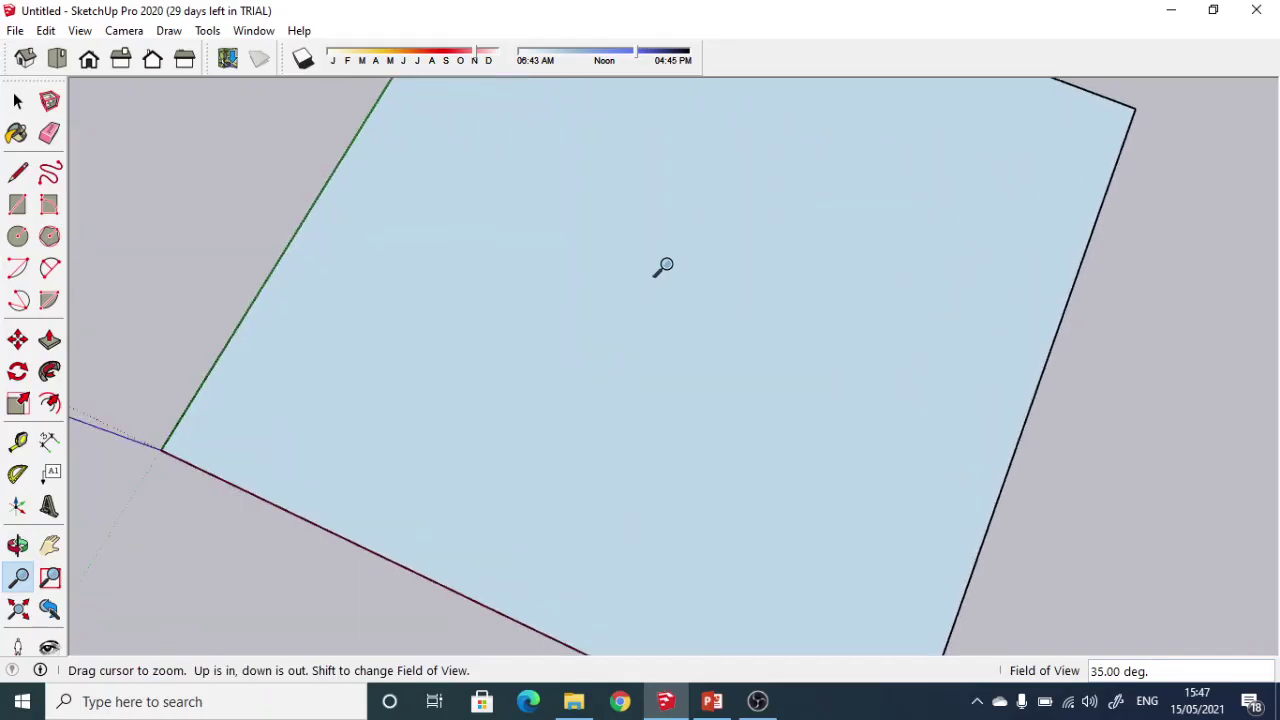
{"action": "scroll", "coordinate": [663, 266], "scroll_direction": "down", "scroll_amount": 6}
{"action": "middle_click_drag", "start_coordinate": [690, 318], "coordinate": [290, 375]}
{"action": "middle_click_drag", "start_coordinate": [800, 336], "coordinate": [2, 655]}
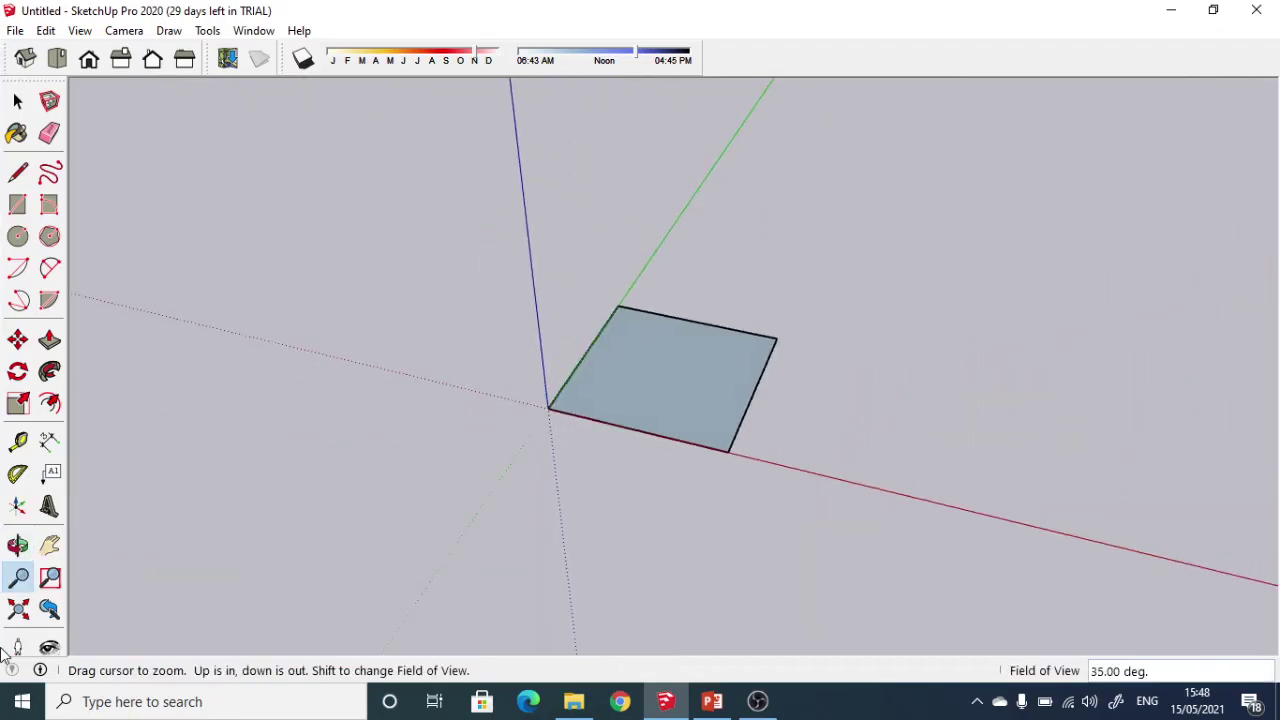
Extrude the square face upward 30 m with Push/Pull to form a solid block.
{"action": "left_click", "coordinate": [50, 545]}
{"action": "left_click_drag", "start_coordinate": [655, 250], "coordinate": [630, 183]}
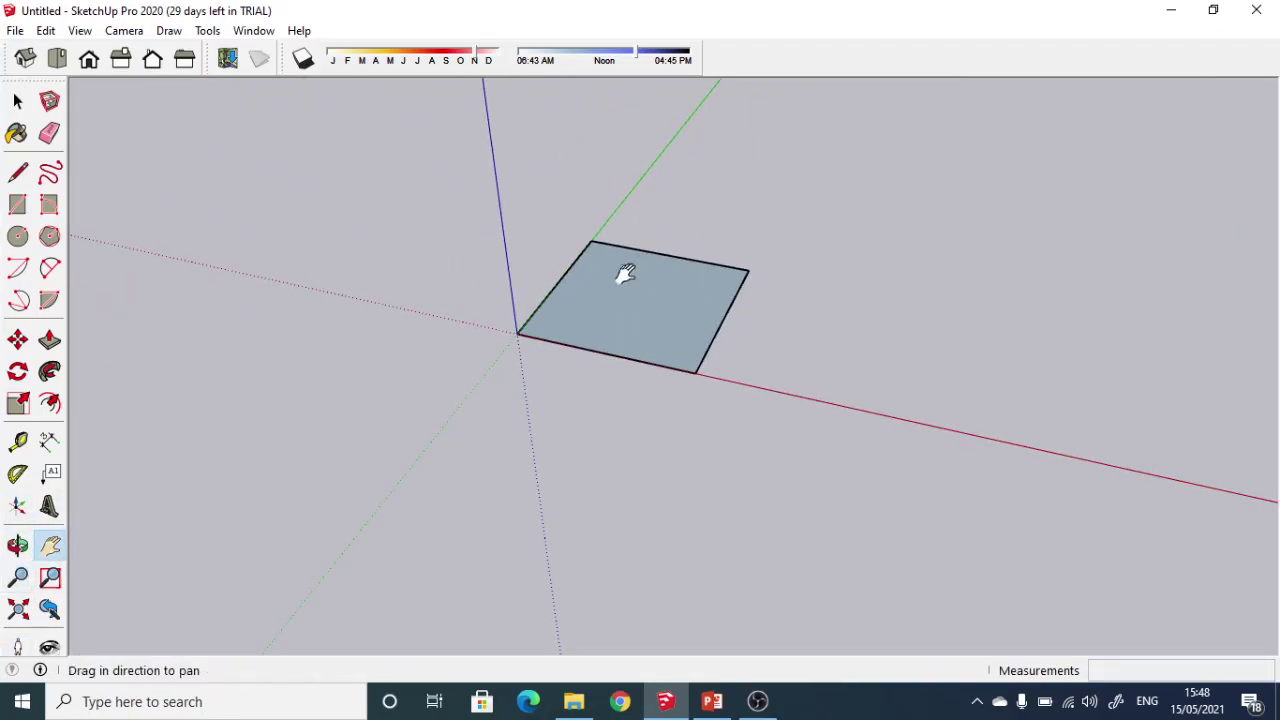
{"action": "left_click_drag", "start_coordinate": [623, 274], "coordinate": [560, 374]}
{"action": "scroll", "coordinate": [650, 380], "scroll_direction": "up", "scroll_amount": 2}
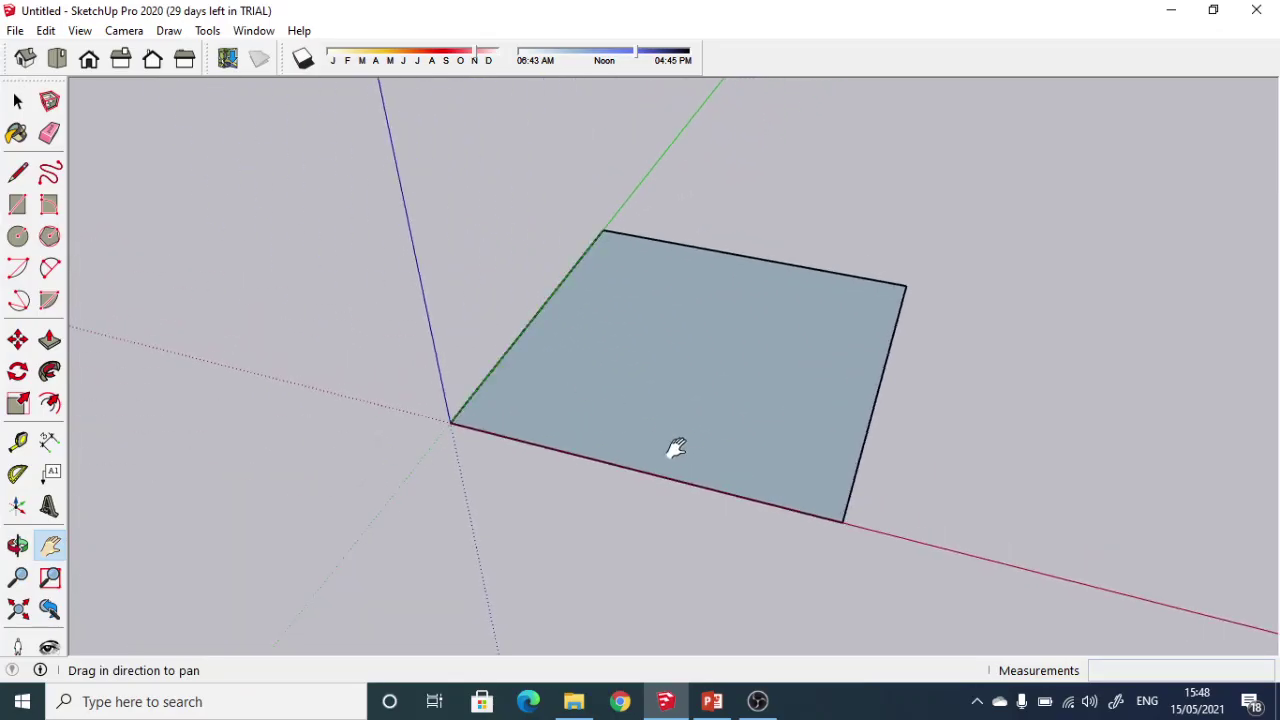
{"action": "middle_click_drag", "start_coordinate": [705, 432], "coordinate": [729, 460]}
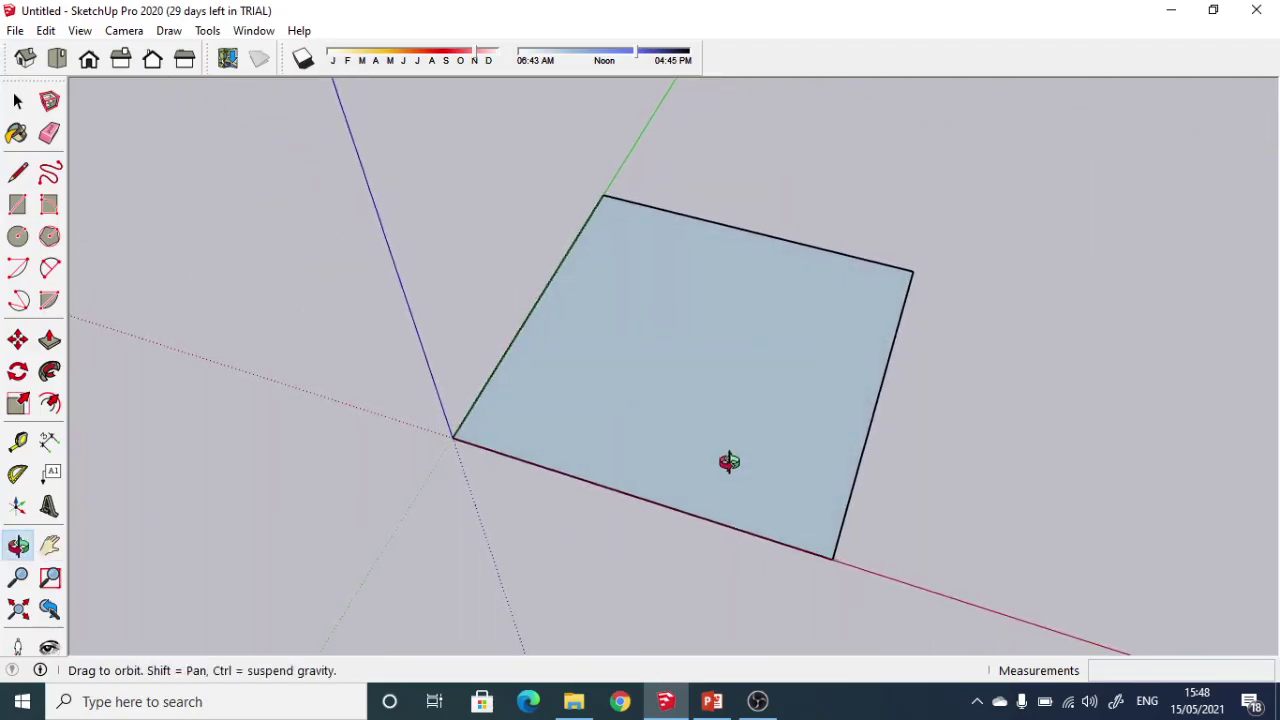
{"action": "left_click", "coordinate": [49, 340]}
{"action": "left_click_drag", "start_coordinate": [640, 390], "coordinate": [614, 252]}
{"action": "mouse_move", "coordinate": [614, 252]}
{"action": "middle_mouse_down"}
{"action": "mouse_move", "coordinate": [614, 274]}
{"action": "mouse_move", "coordinate": [611, 235]}
{"action": "middle_mouse_up"}
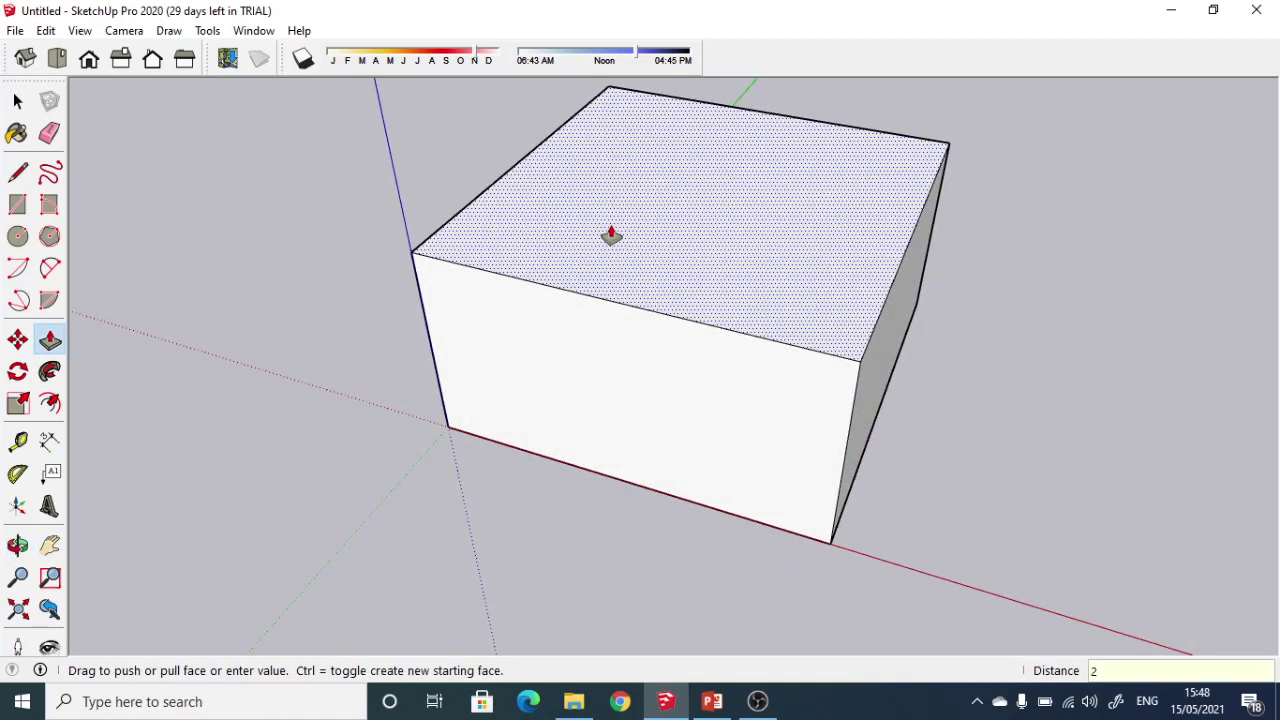
{"action": "key", "text": "Return"}
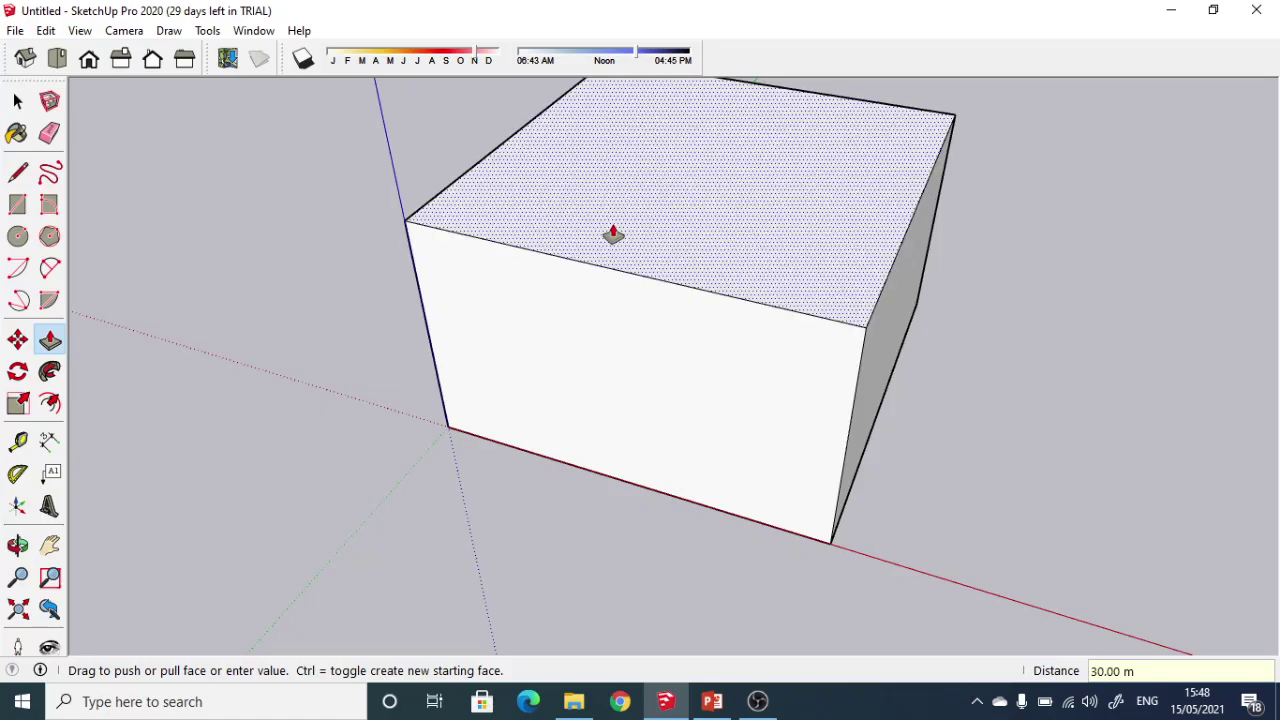
Create a Tape Measure guide line on the block's top face, parallel to and 5 m inside its left edge.
{"action": "scroll", "coordinate": [754, 271], "scroll_direction": "down", "scroll_amount": 3}
{"action": "middle_click_drag", "start_coordinate": [754, 271], "coordinate": [689, 271]}
{"action": "scroll", "coordinate": [693, 257], "scroll_direction": "up", "scroll_amount": 2}
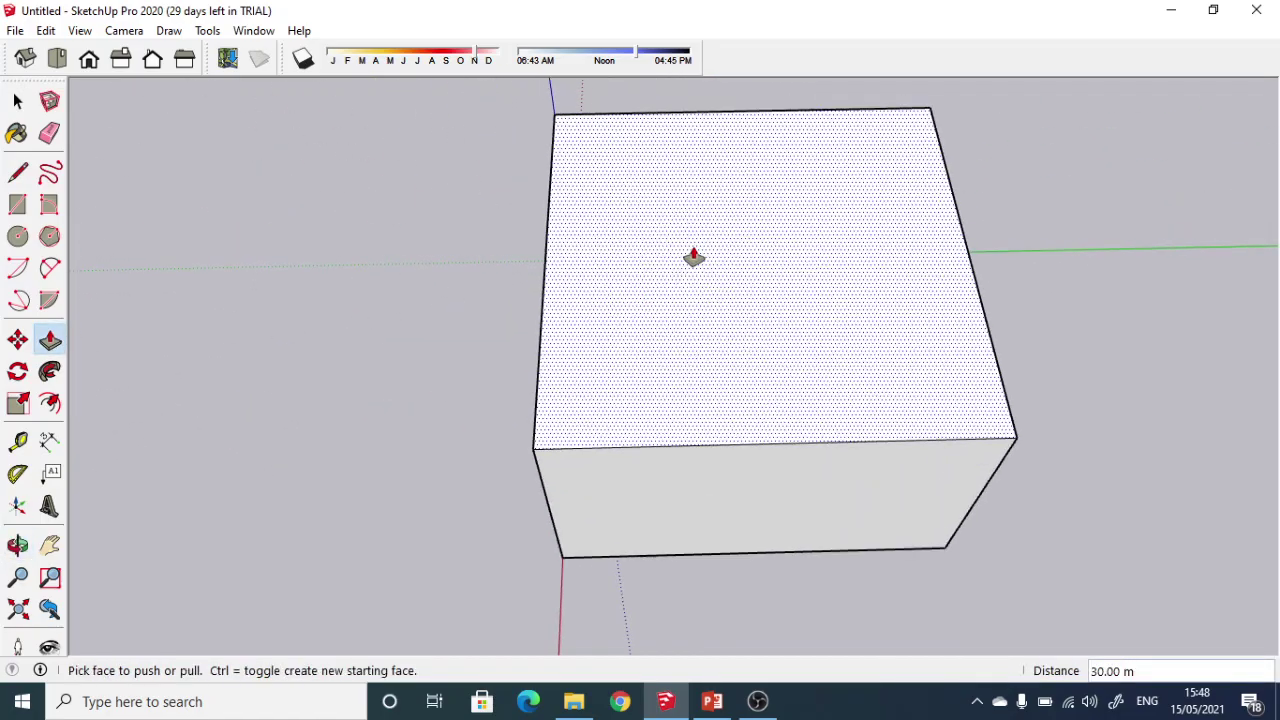
{"action": "left_click", "coordinate": [60, 60]}
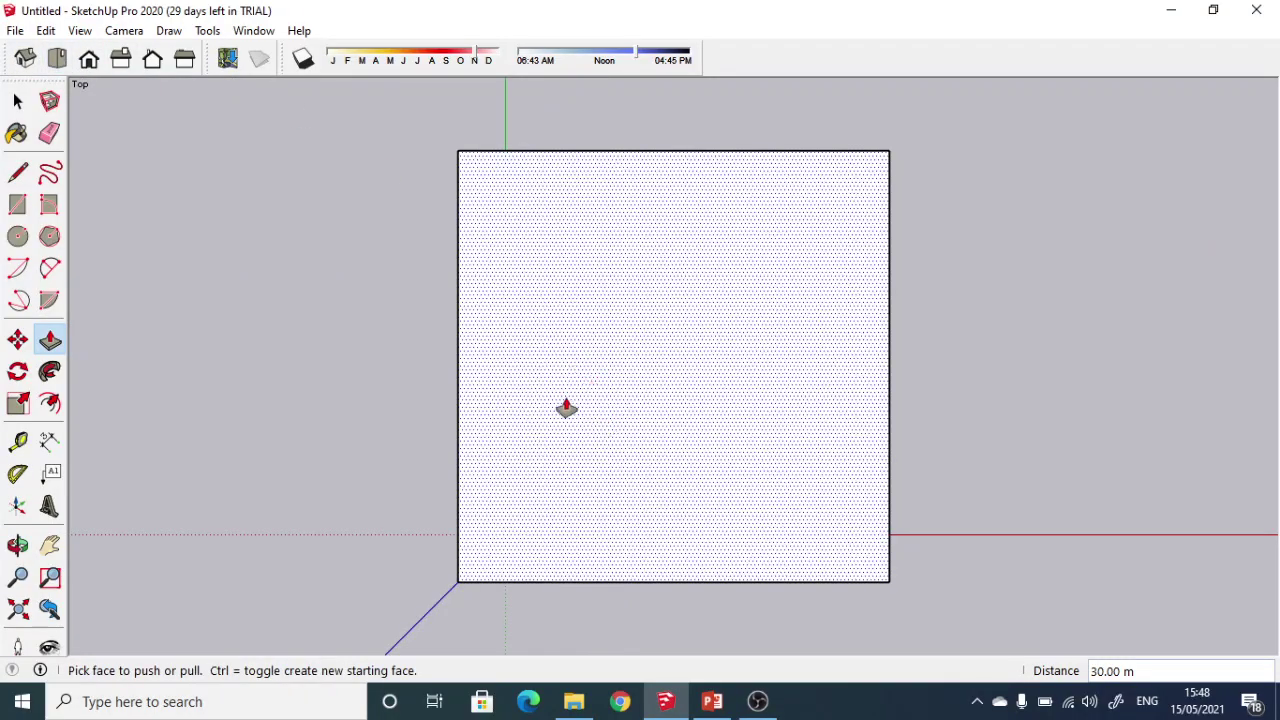
{"action": "left_click", "coordinate": [22, 442]}
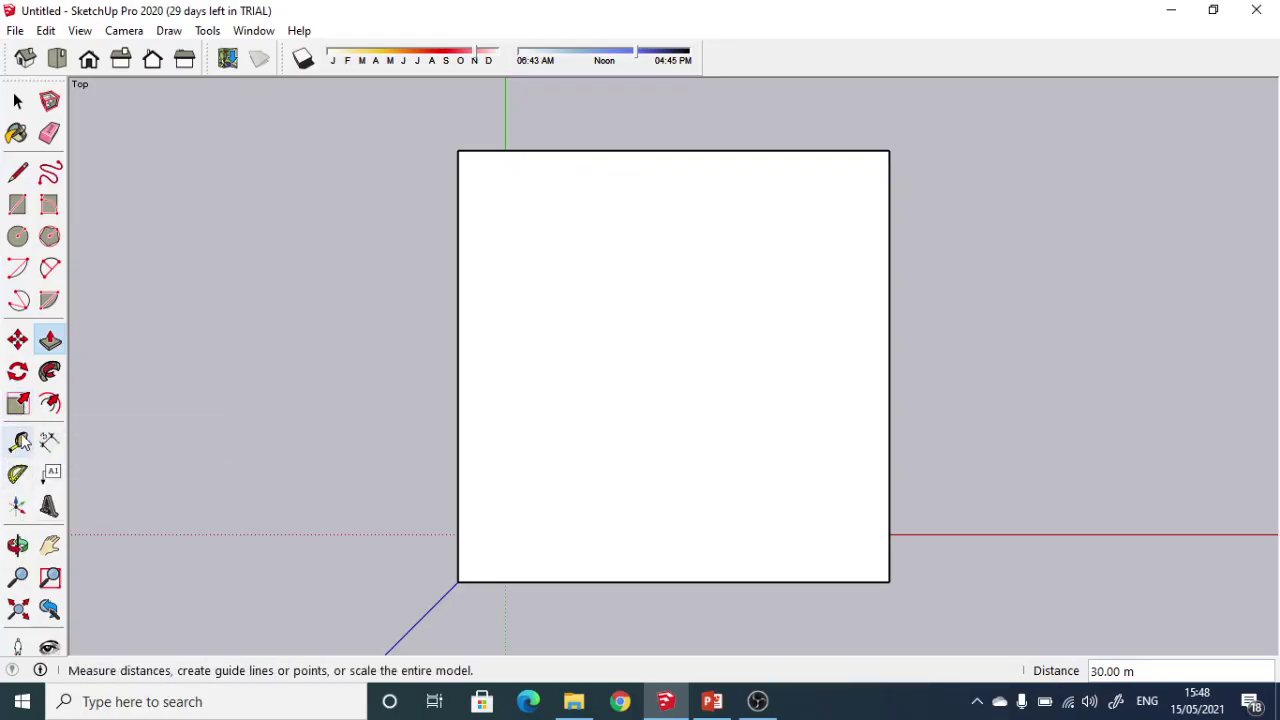
{"action": "left_click", "coordinate": [14, 445]}
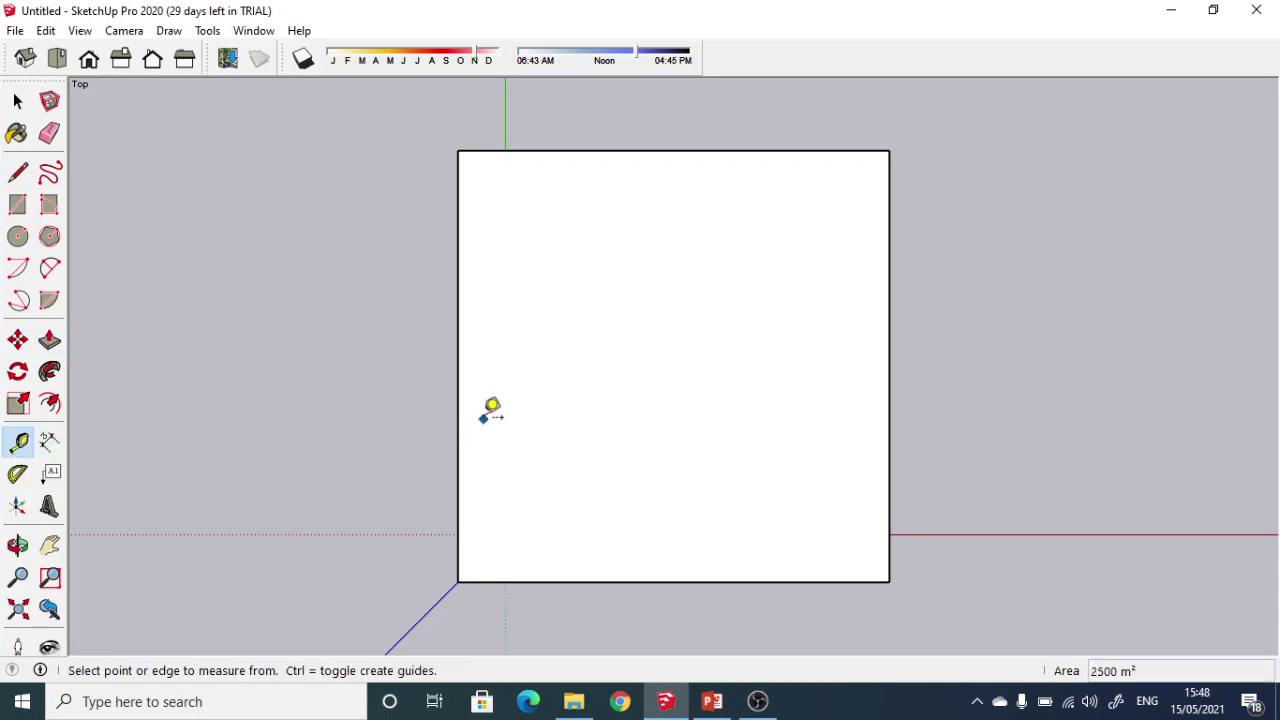
{"action": "scroll", "coordinate": [484, 402], "scroll_direction": "up", "scroll_amount": 1}
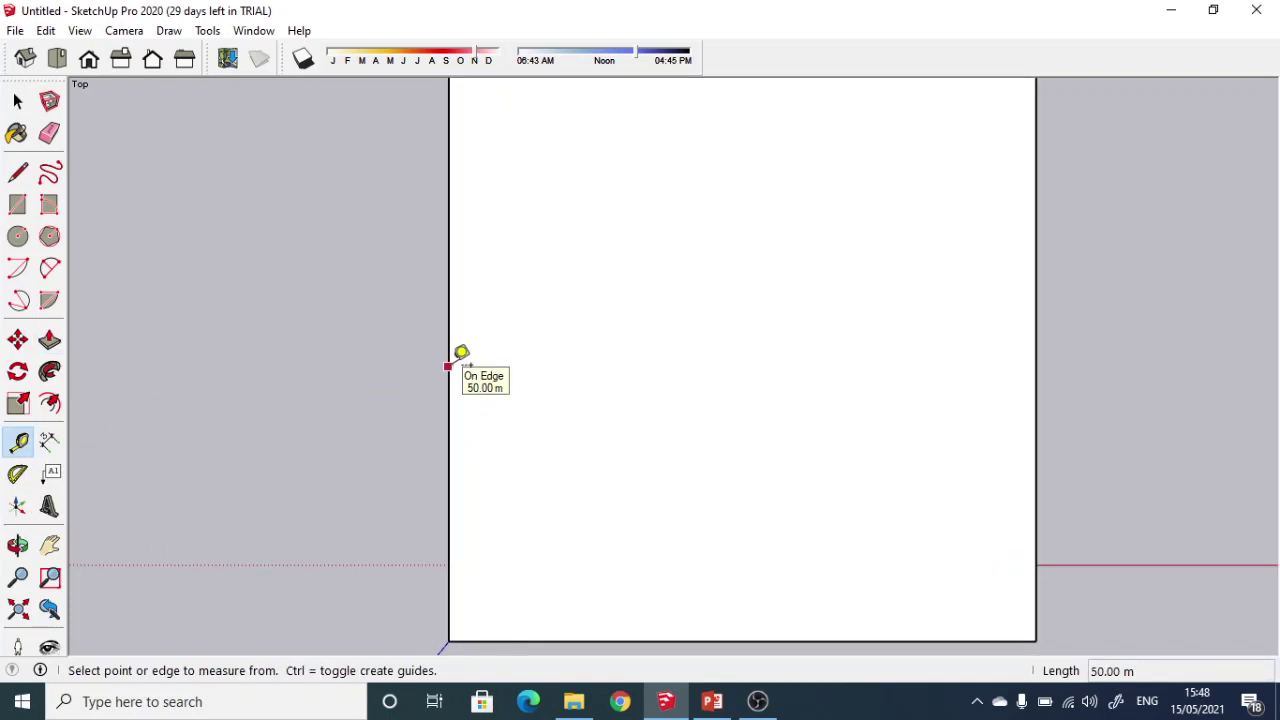
{"action": "scroll", "coordinate": [448, 366], "scroll_direction": "down", "scroll_amount": 1}
{"action": "left_click", "coordinate": [451, 360]}
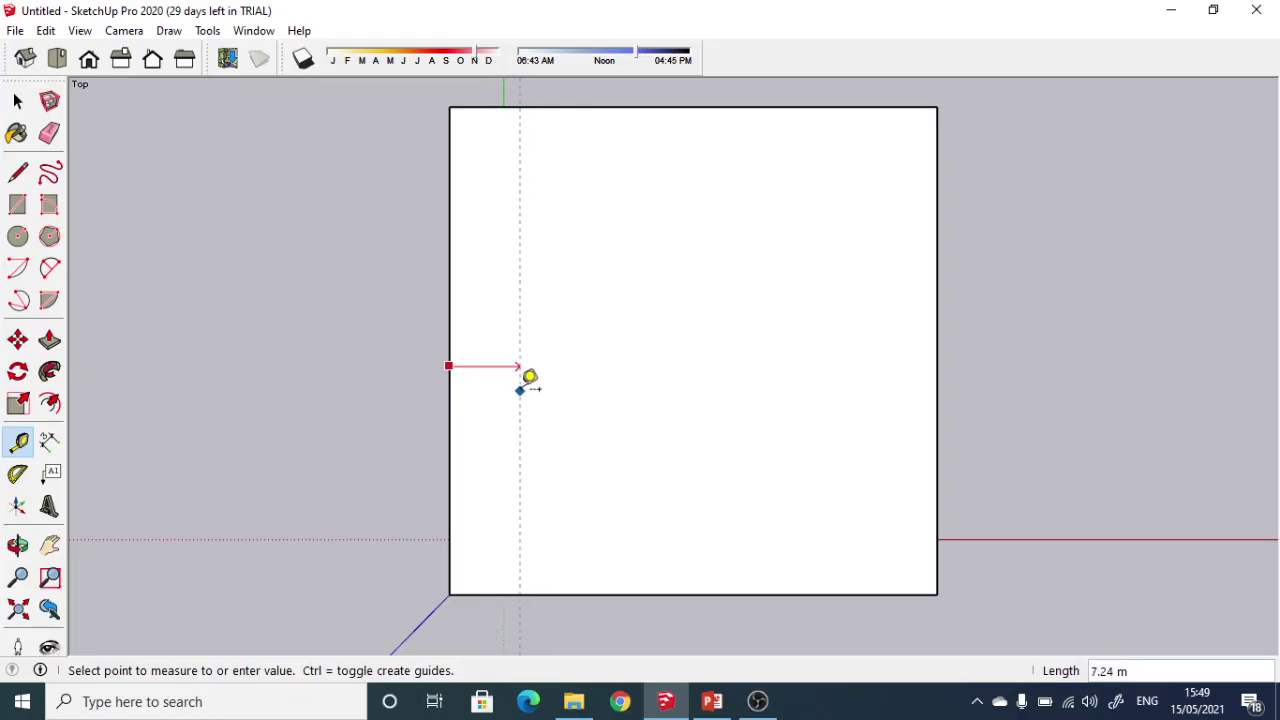
{"action": "left_click", "coordinate": [20, 446]}
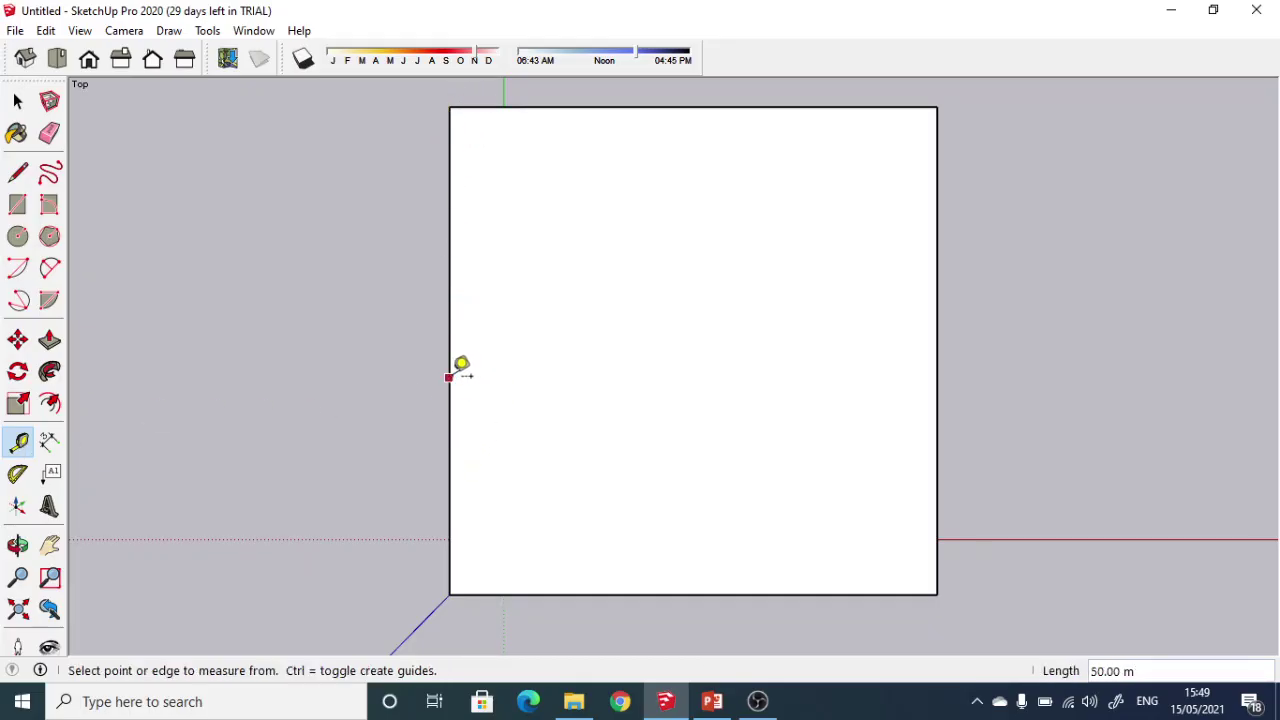
{"action": "left_click", "coordinate": [450, 377]}
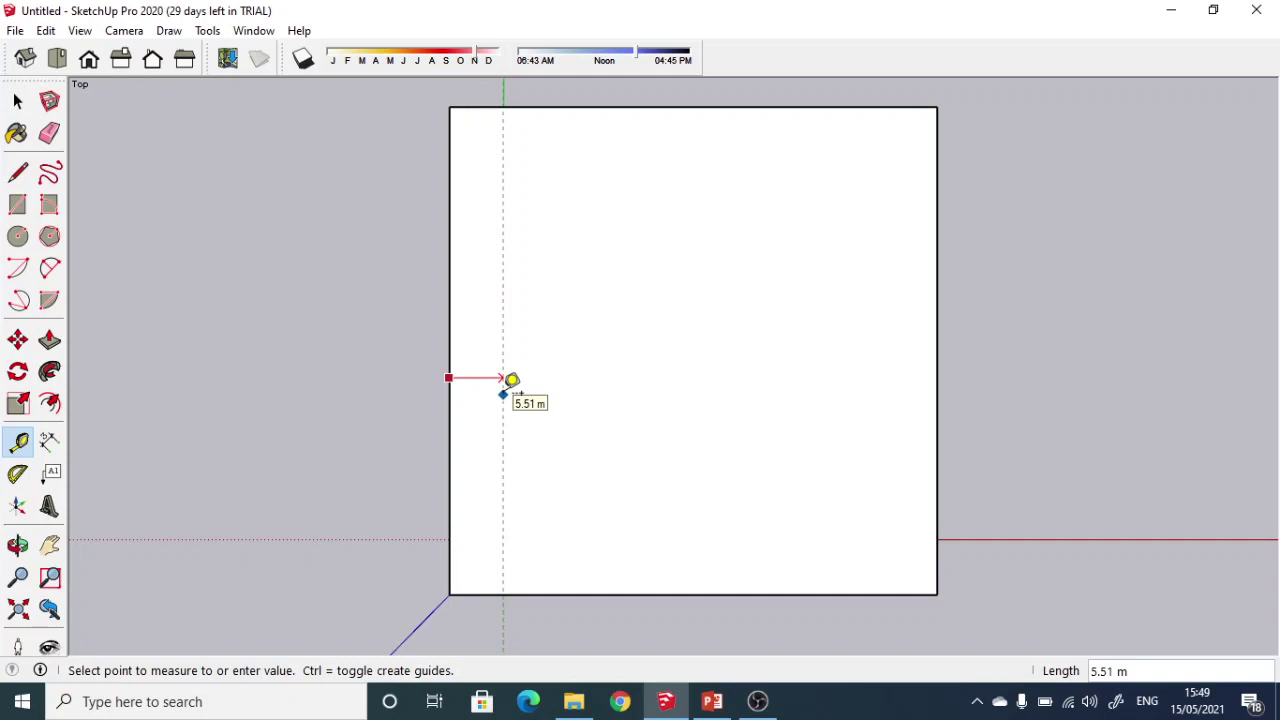
{"action": "key", "text": "Return"}
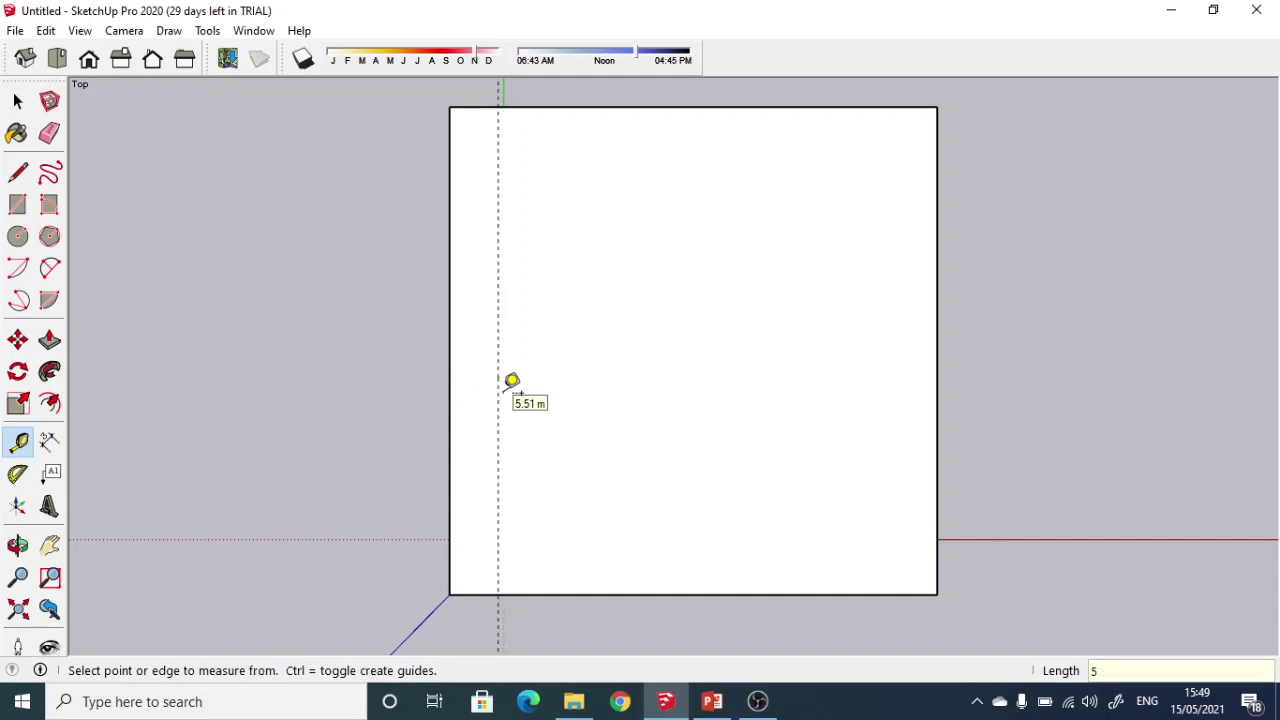
Add guide lines 5 m inside the far, right and near edges of the block's top face.
{"action": "middle_click", "coordinate": [510, 388]}
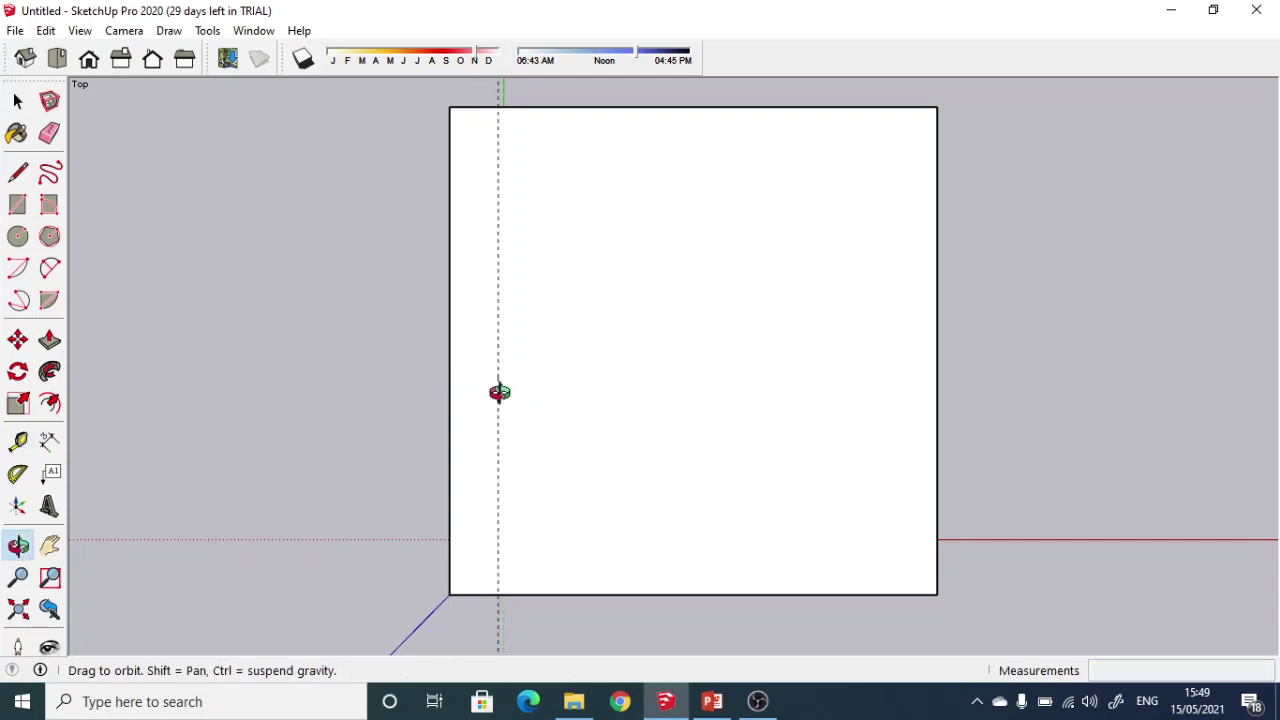
{"action": "left_click", "coordinate": [693, 106]}
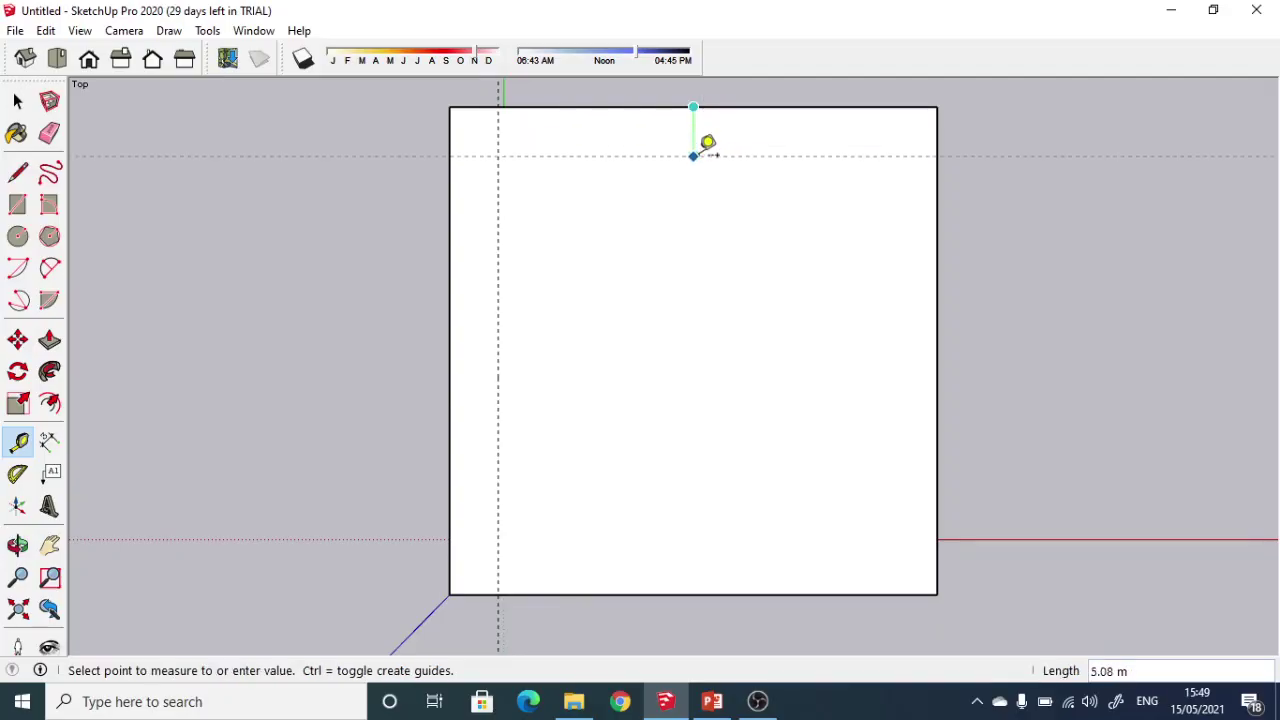
{"action": "key", "text": "Return"}
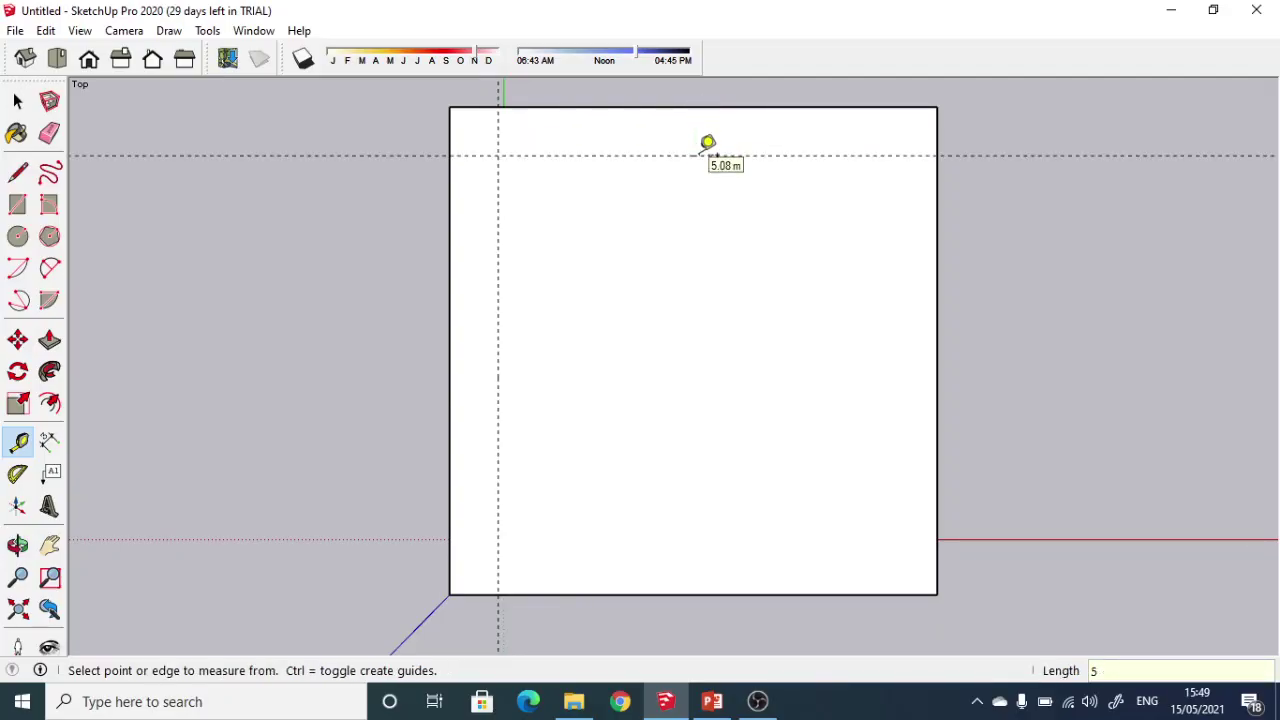
{"action": "left_click", "coordinate": [937, 350]}
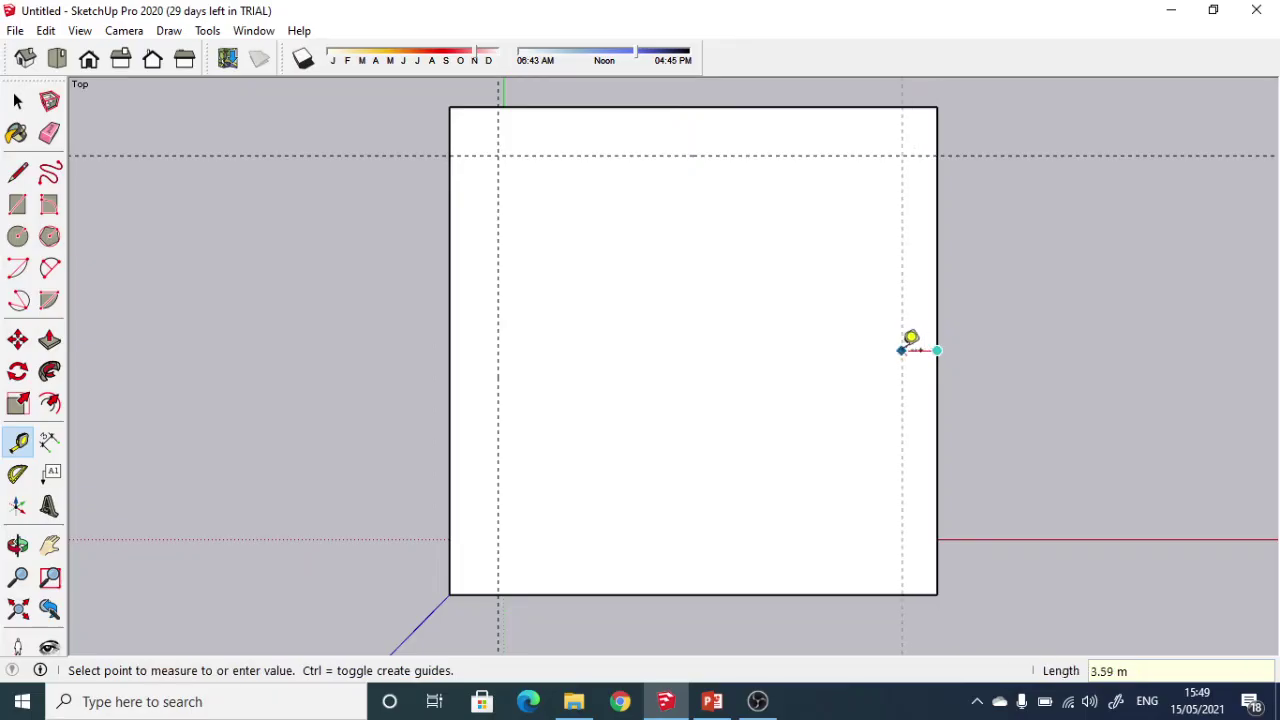
{"action": "key", "text": "Return"}
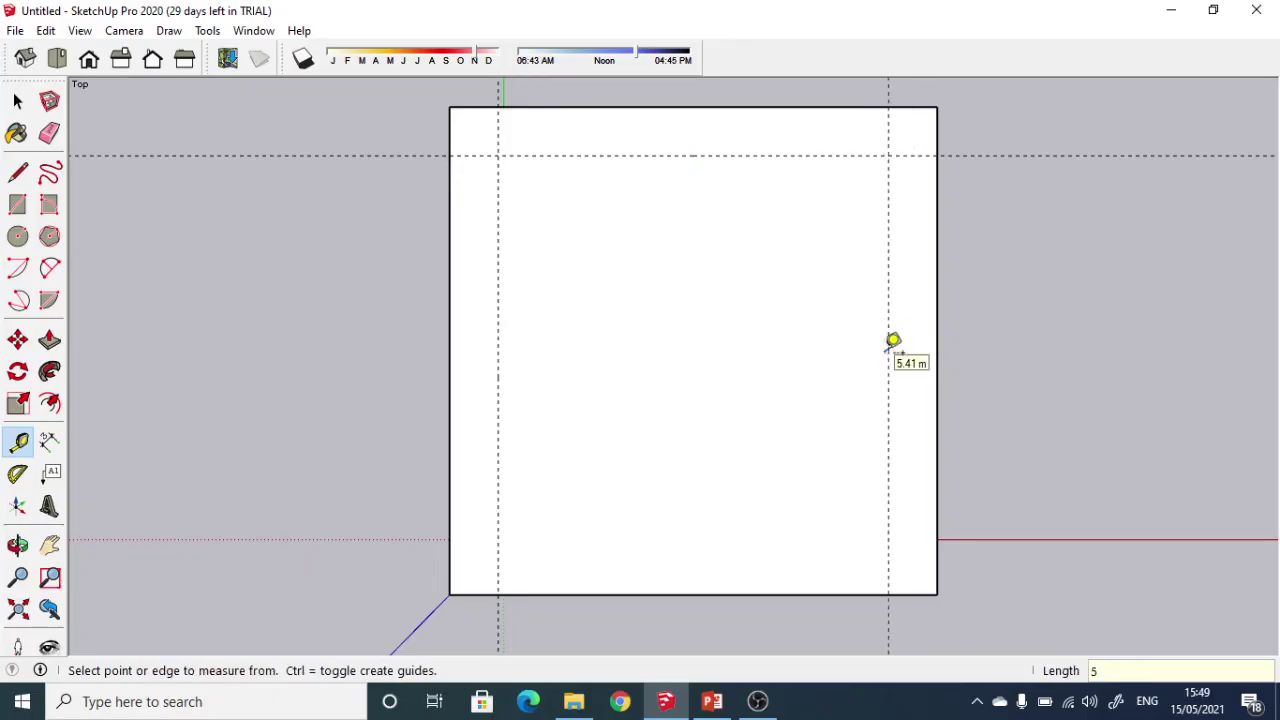
{"action": "left_click", "coordinate": [742, 594]}
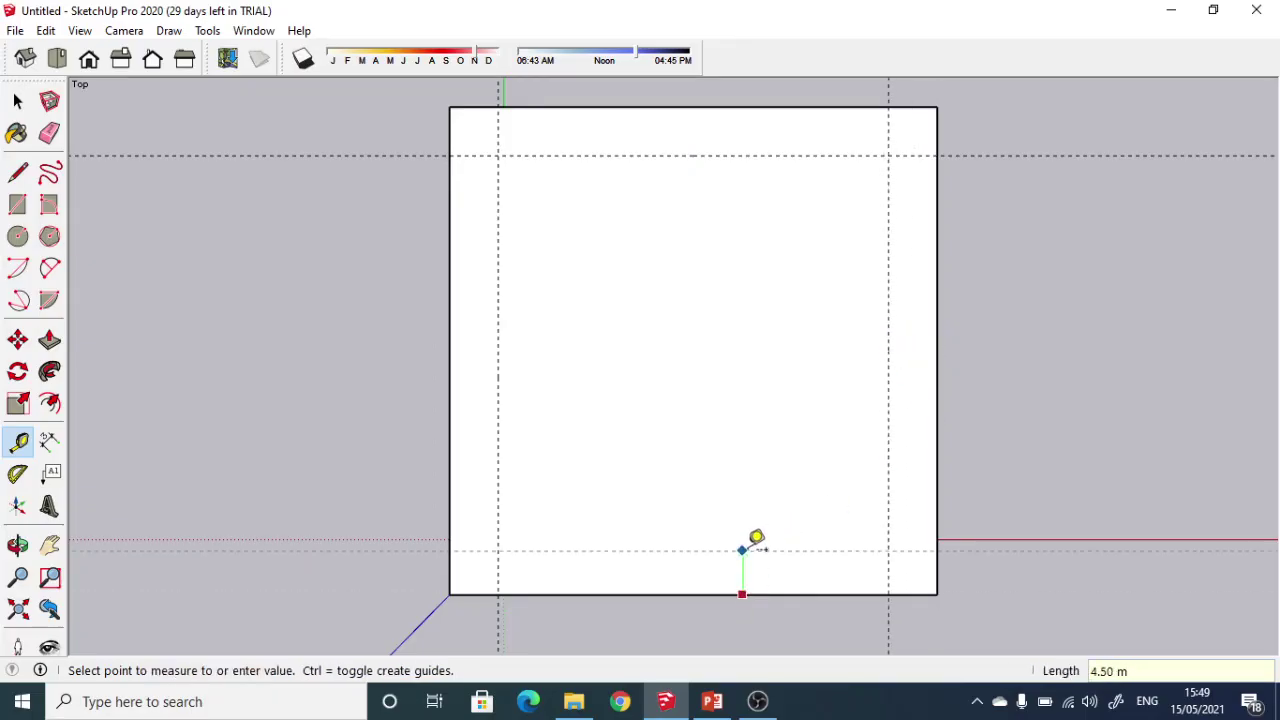
{"action": "key", "text": "Return"}
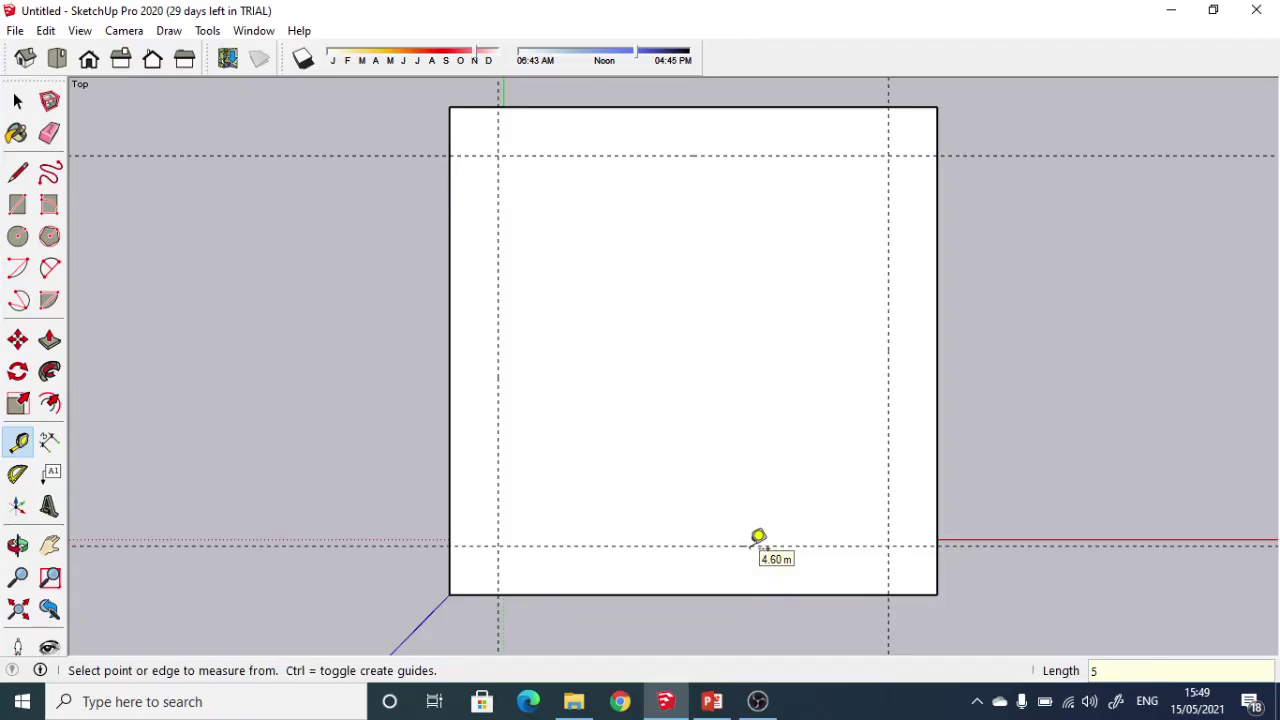
Inspect the block and its four guide lines from several angles and return to the top view.
{"action": "middle_click_drag", "start_coordinate": [763, 560], "coordinate": [117, 277]}
{"action": "scroll", "coordinate": [345, 236], "scroll_direction": "down", "scroll_amount": 4}
{"action": "middle_click_drag", "start_coordinate": [682, 335], "coordinate": [589, 306]}
{"action": "middle_click_drag", "start_coordinate": [769, 260], "coordinate": [609, 266]}
{"action": "middle_click_drag", "start_coordinate": [828, 268], "coordinate": [675, 368]}
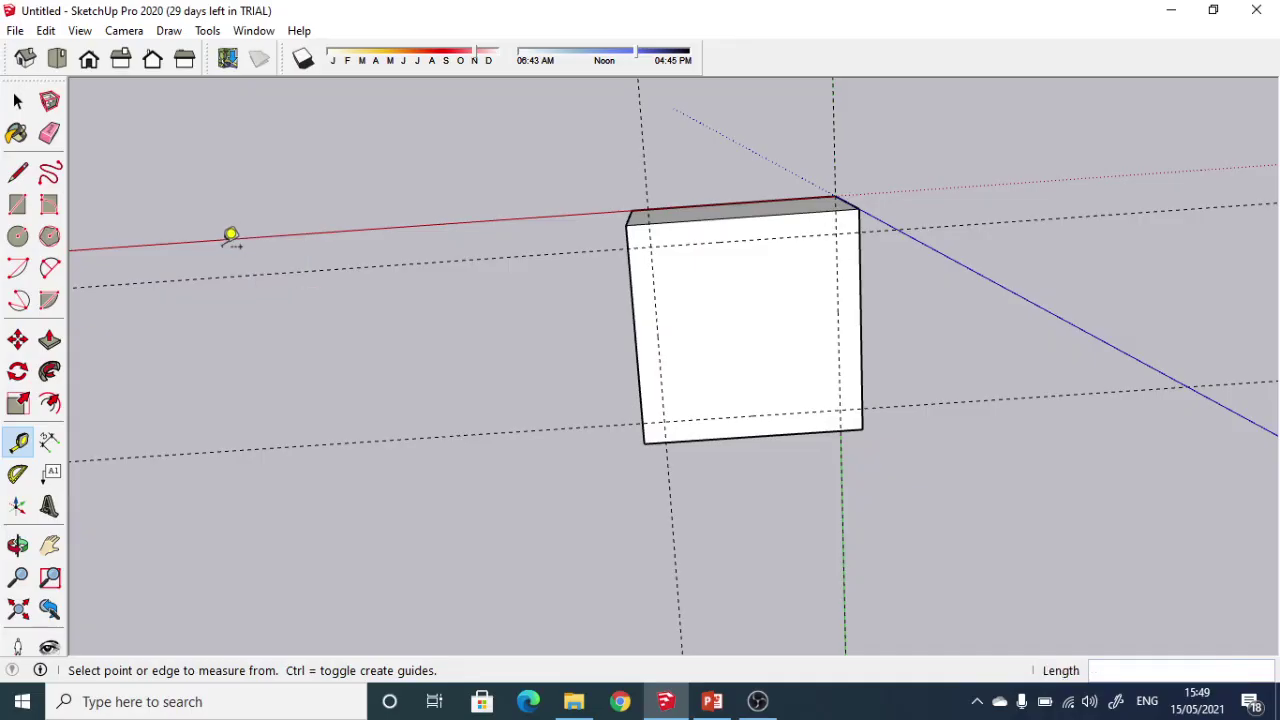
{"action": "left_click", "coordinate": [57, 62]}
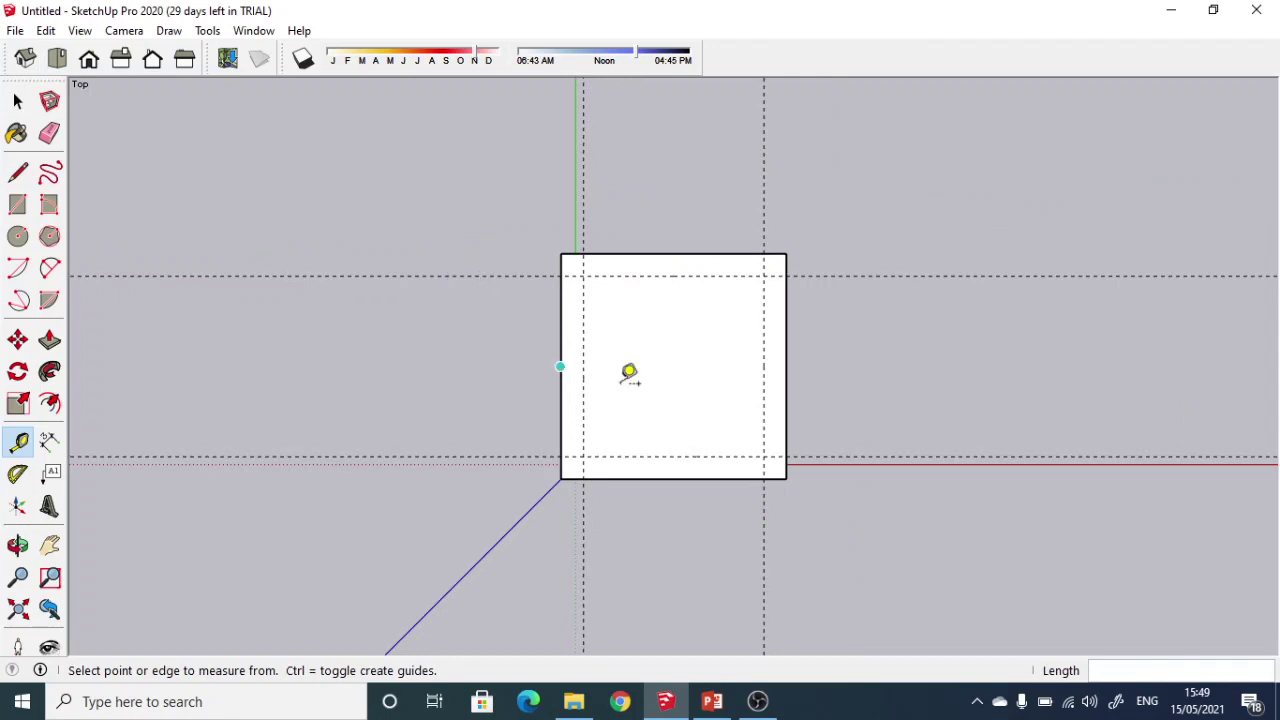
In the top view, create a Tape Measure guide line 3 m inward from the existing left inset guide.
{"action": "middle_click_drag", "start_coordinate": [666, 407], "coordinate": [680, 369]}
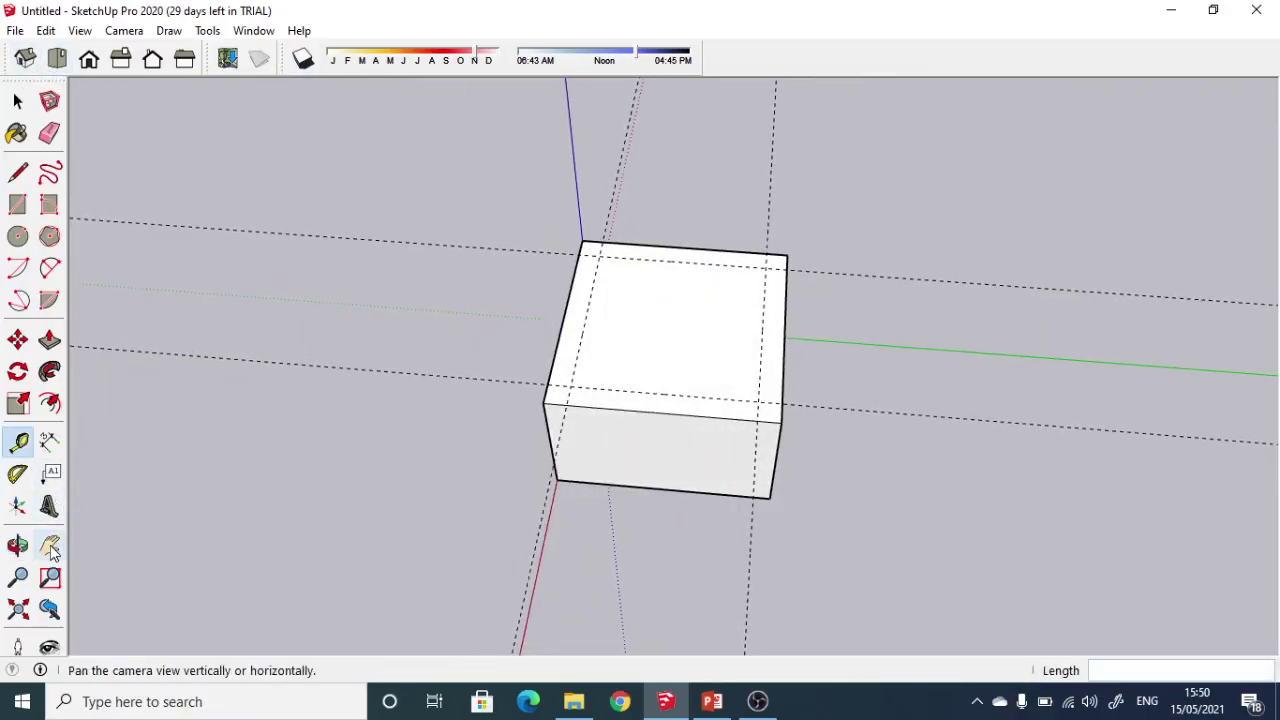
{"action": "left_click", "coordinate": [57, 58]}
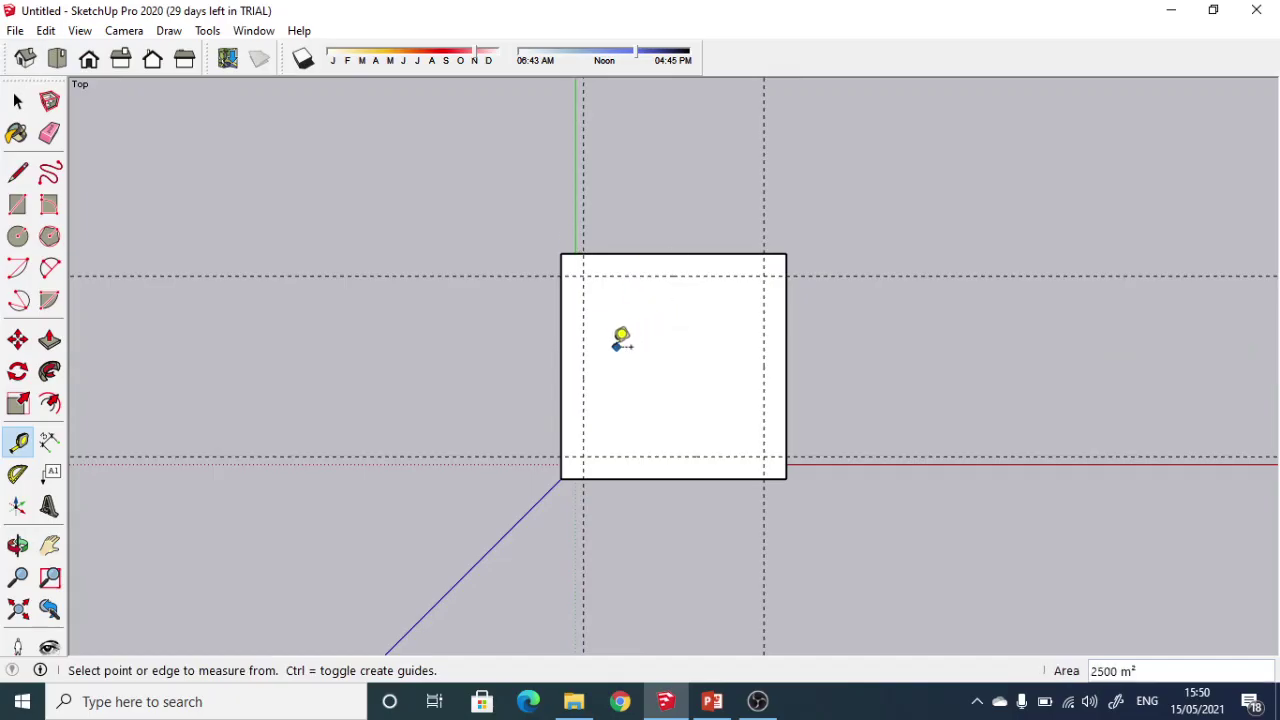
{"action": "left_click", "coordinate": [584, 365]}
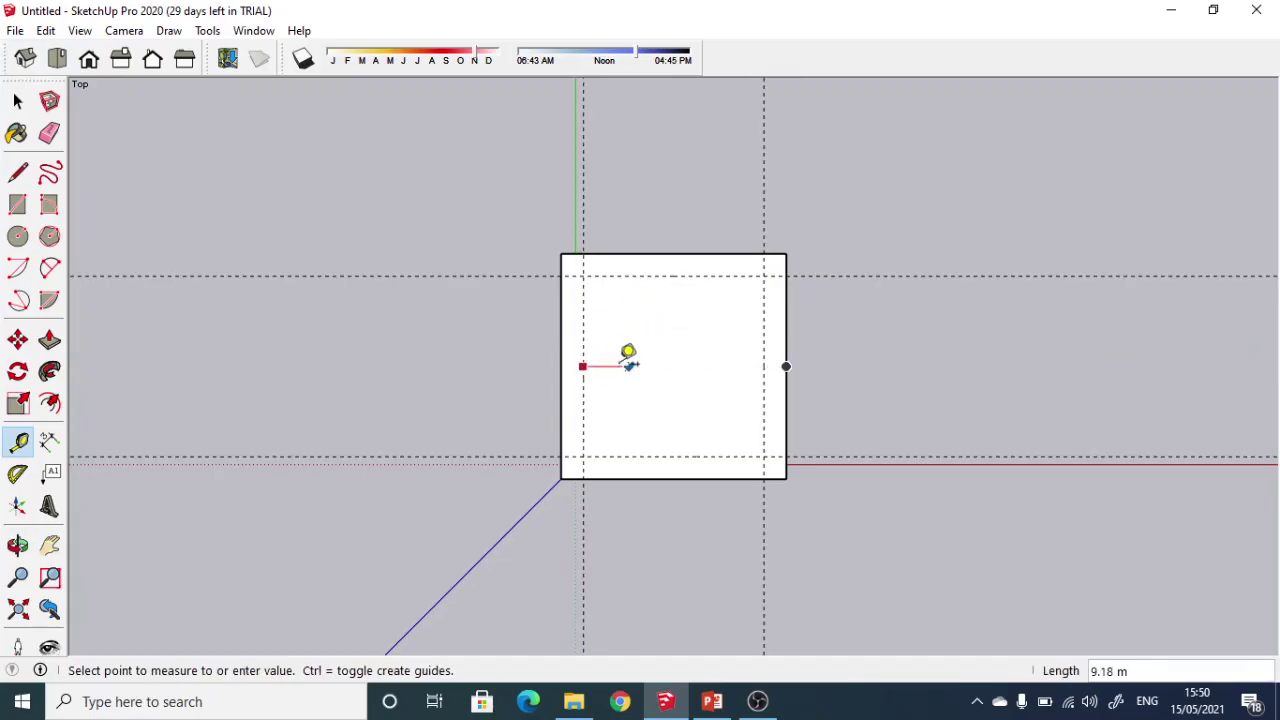
{"action": "key", "text": "Escape"}
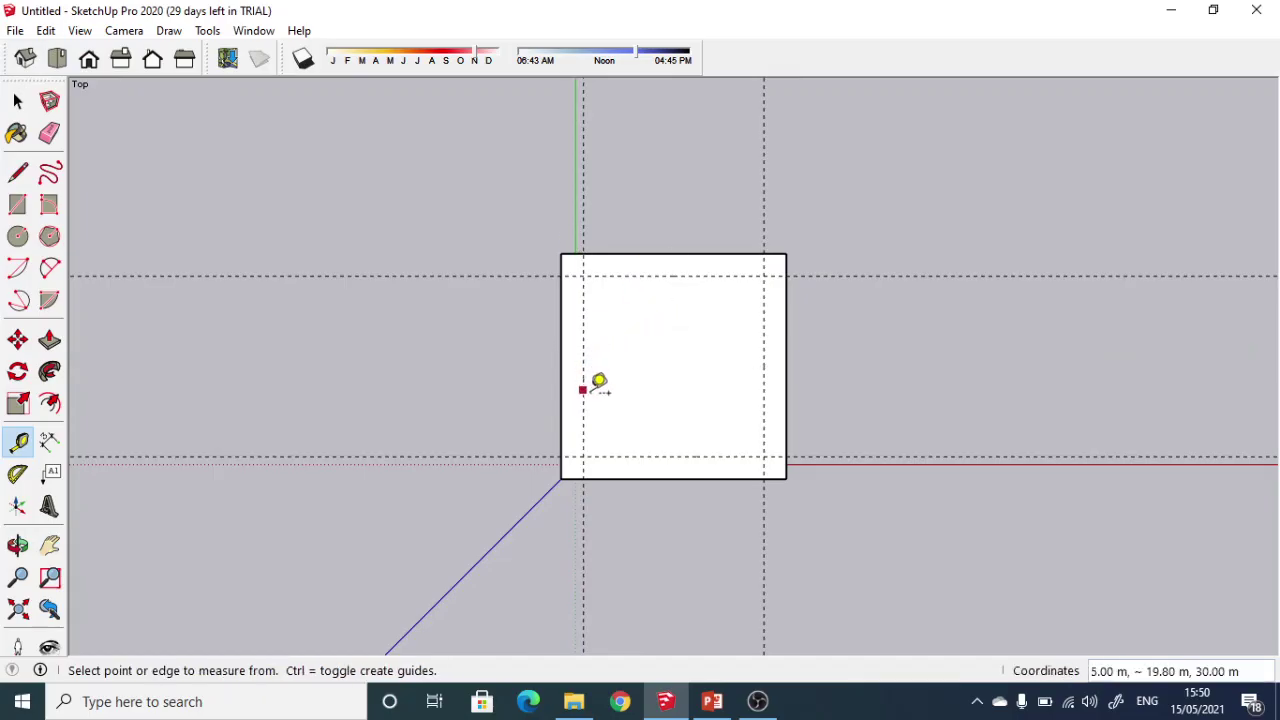
{"action": "left_click", "coordinate": [584, 386]}
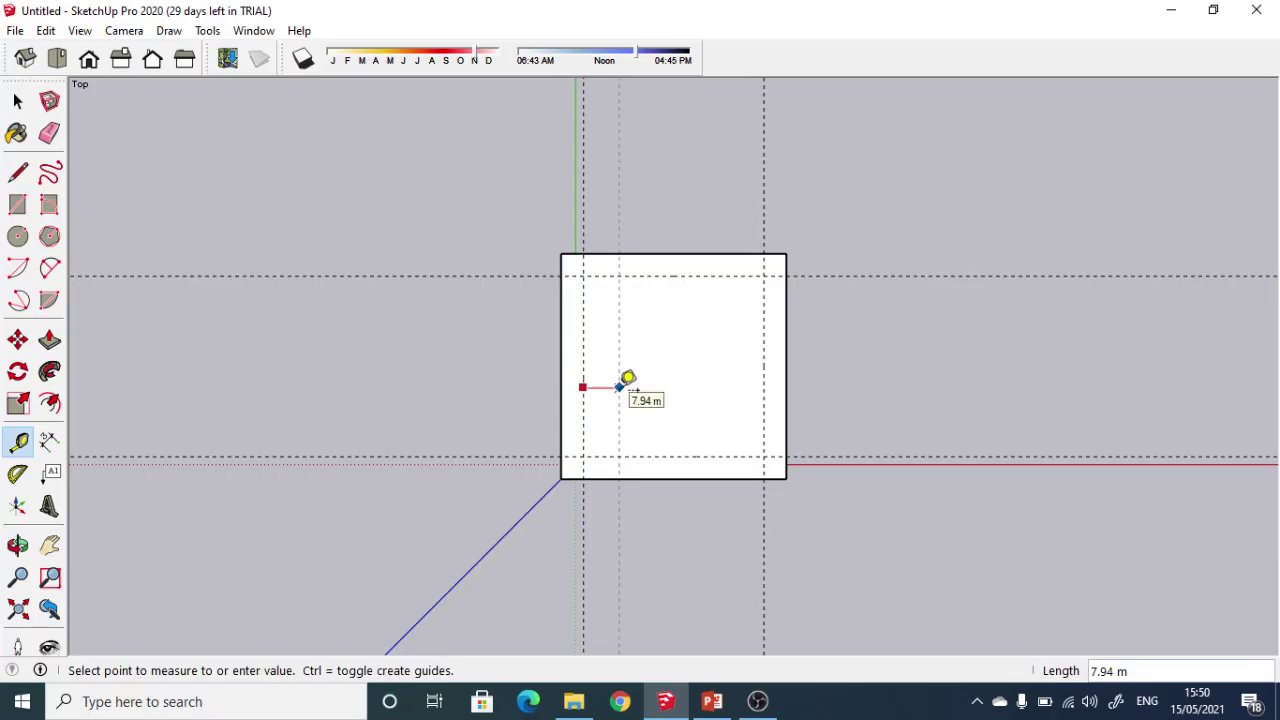
{"action": "key", "text": "Return"}
Add five more parallel guide lines across the top face, each 3 m beyond the previous one toward the right.
{"action": "left_click", "coordinate": [597, 399]}
{"action": "type", "text": "3"}
{"action": "key", "text": "Return"}
{"action": "left_click", "coordinate": [610, 411]}
{"action": "key", "text": "Return"}
{"action": "left_click", "coordinate": [624, 413]}
{"action": "key", "text": "Return"}
{"action": "left_click", "coordinate": [637, 420]}
{"action": "type", "text": "3"}
{"action": "key", "text": "Return"}
{"action": "left_click", "coordinate": [650, 425]}
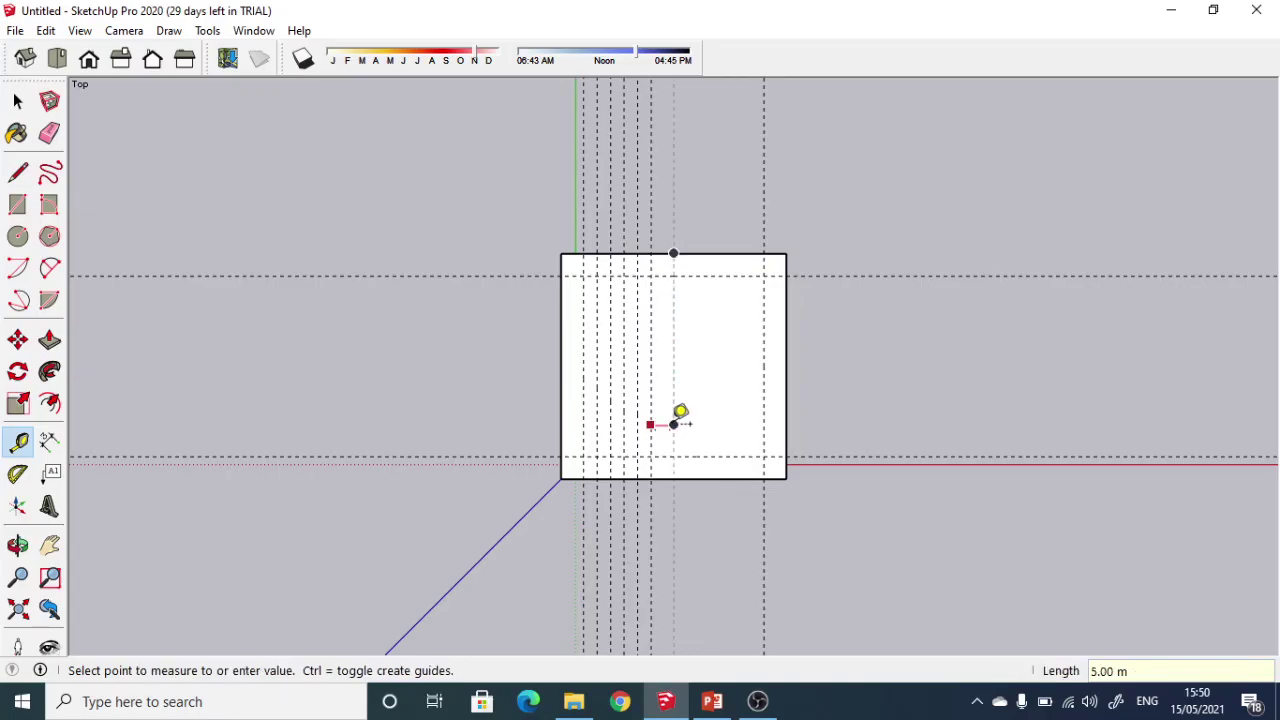
{"action": "type", "text": "3"}
{"action": "key", "text": "Return"}
Inspect the evenly spaced guide lines on the block's top face up close and from several angles.
{"action": "middle_click_drag", "start_coordinate": [664, 425], "coordinate": [664, 172]}
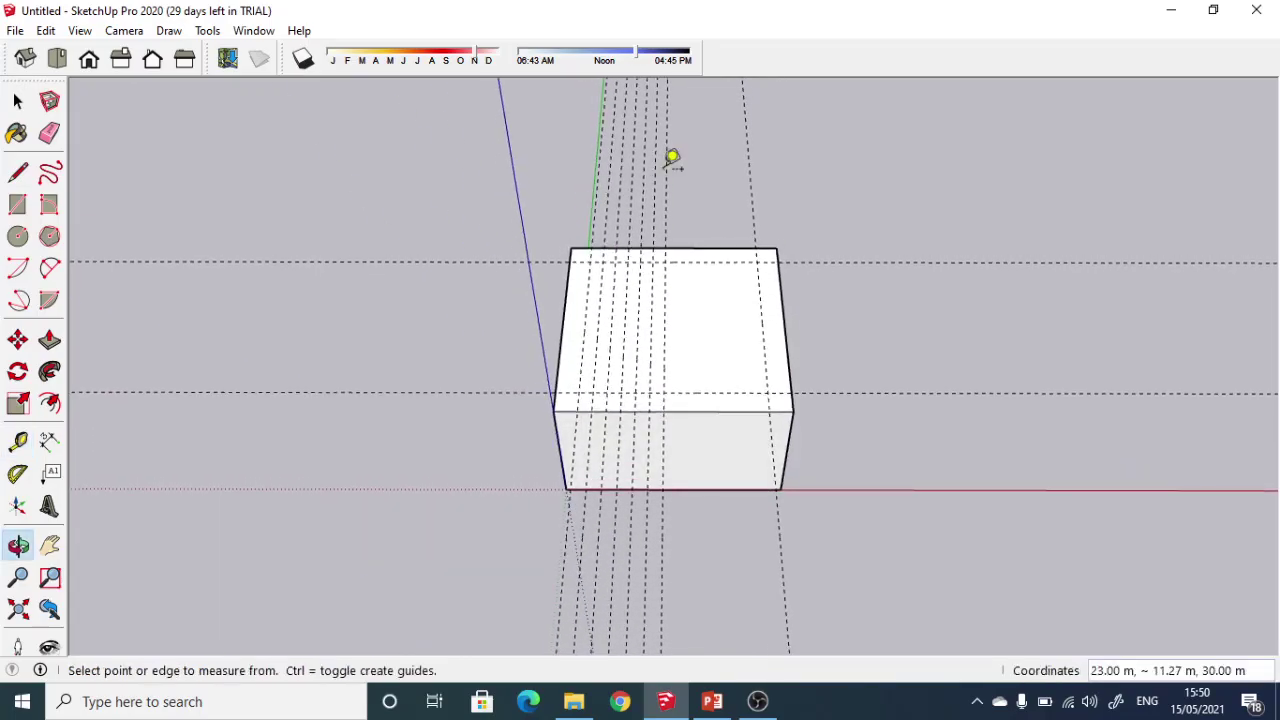
{"action": "scroll", "coordinate": [651, 380], "scroll_direction": "up", "scroll_amount": 2}
{"action": "scroll", "coordinate": [655, 367], "scroll_direction": "up", "scroll_amount": 3}
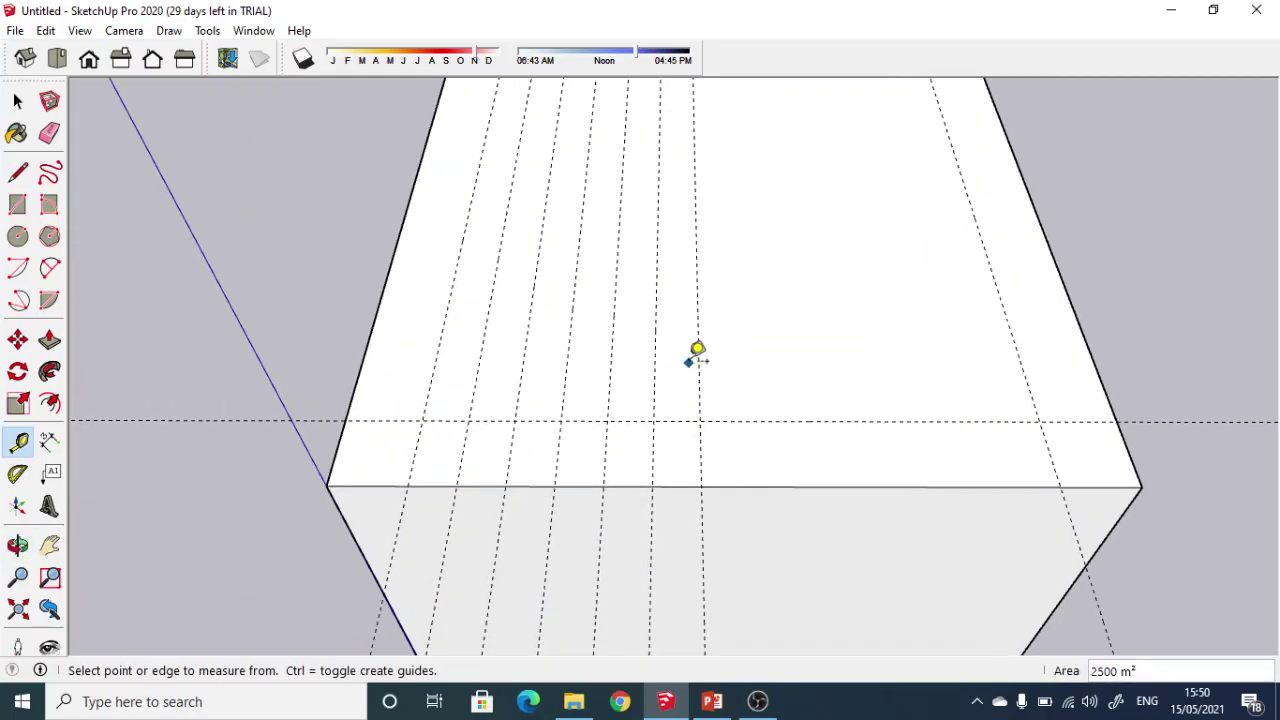
{"action": "scroll", "coordinate": [697, 350], "scroll_direction": "down", "scroll_amount": 2}
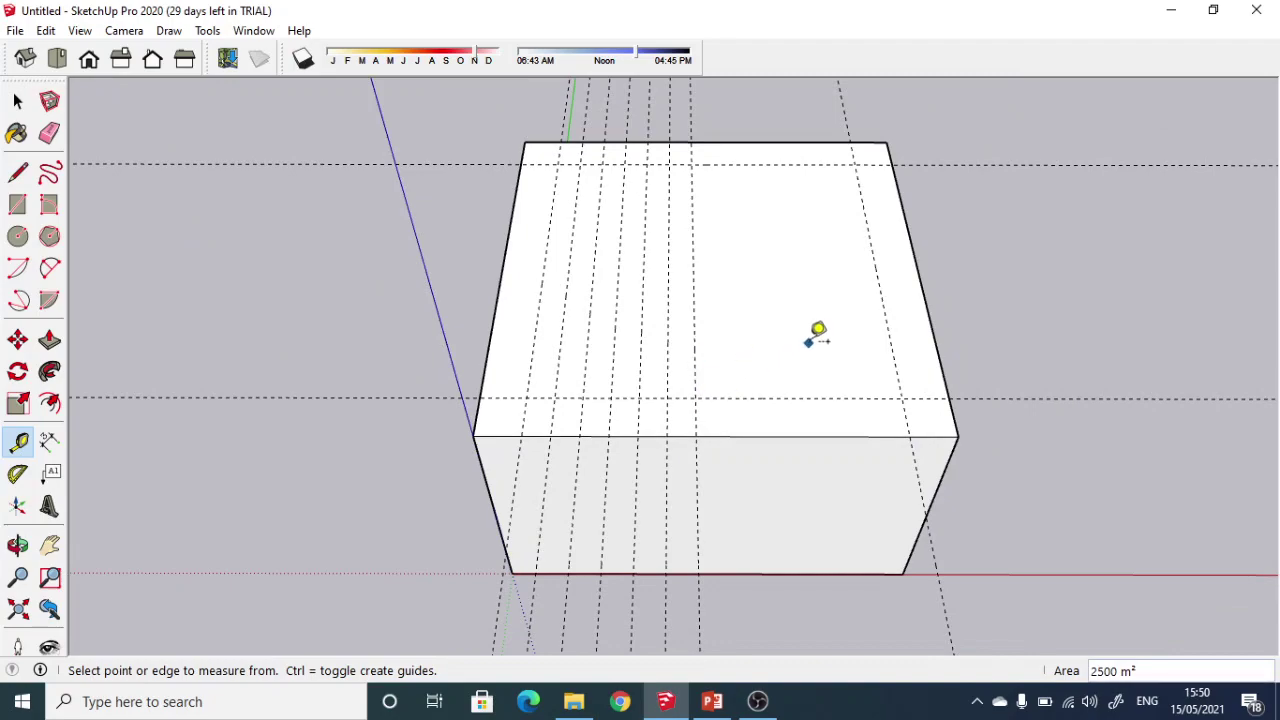
{"action": "middle_click_drag", "start_coordinate": [815, 338], "coordinate": [931, 404]}
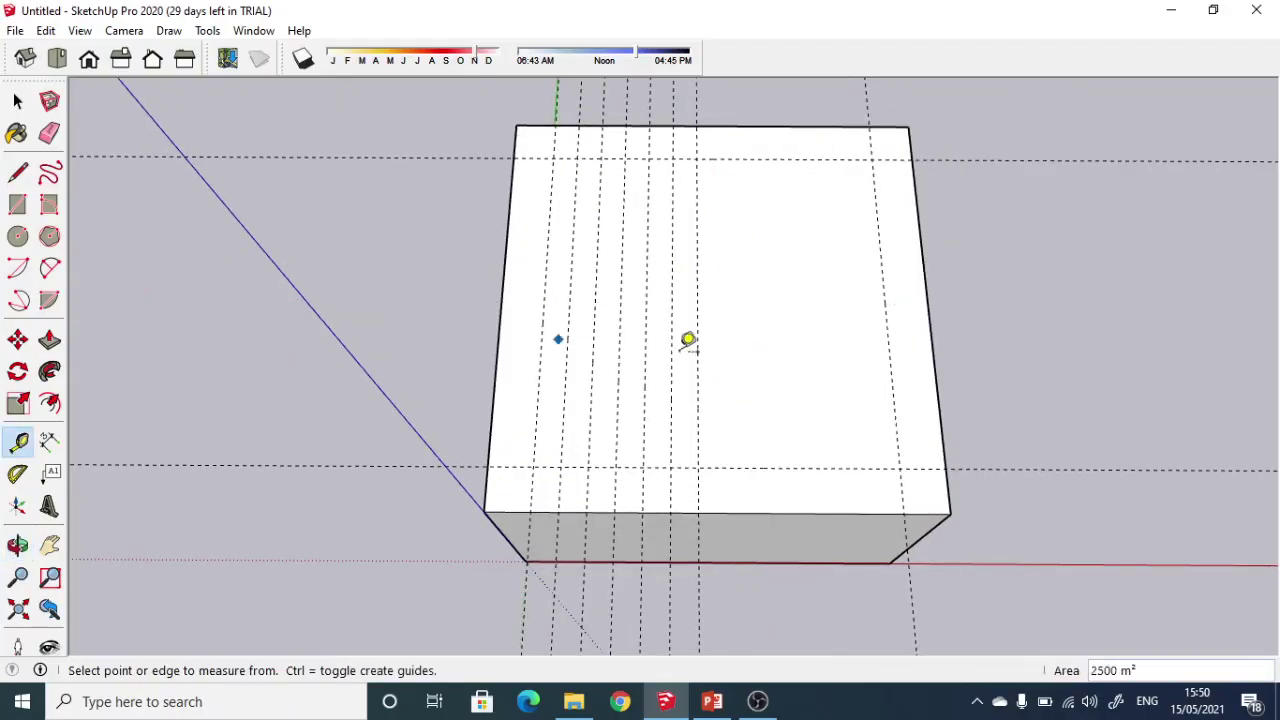
{"action": "middle_click_drag", "start_coordinate": [891, 406], "coordinate": [309, 217]}
{"action": "middle_click_drag", "start_coordinate": [754, 218], "coordinate": [774, 243]}
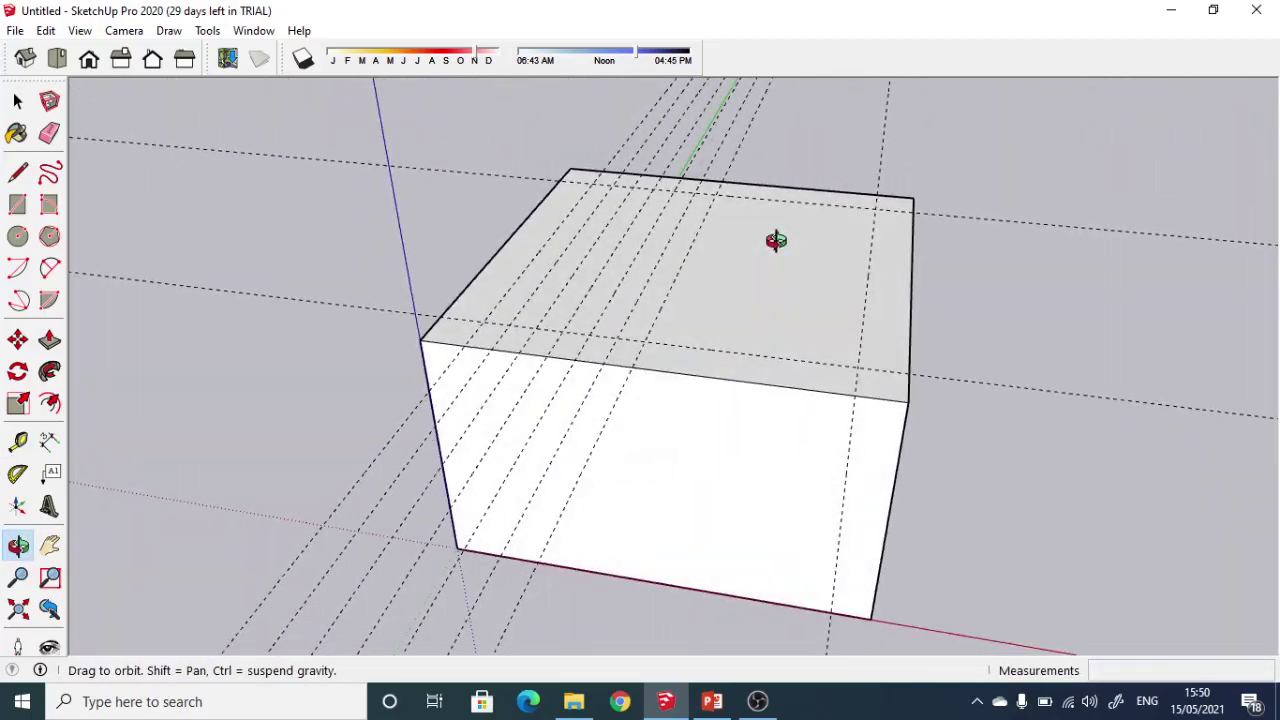
Delete all guide lines from the model at once.
{"action": "left_click", "coordinate": [45, 31]}
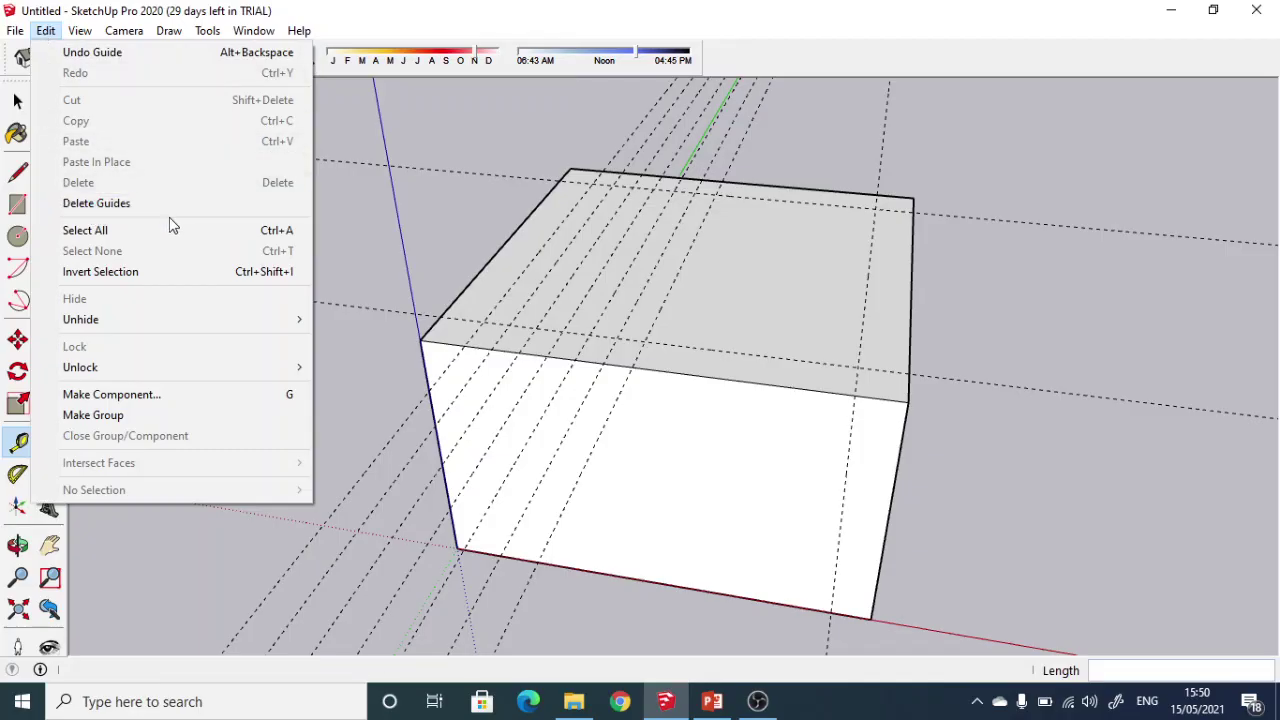
{"action": "left_click", "coordinate": [135, 205]}
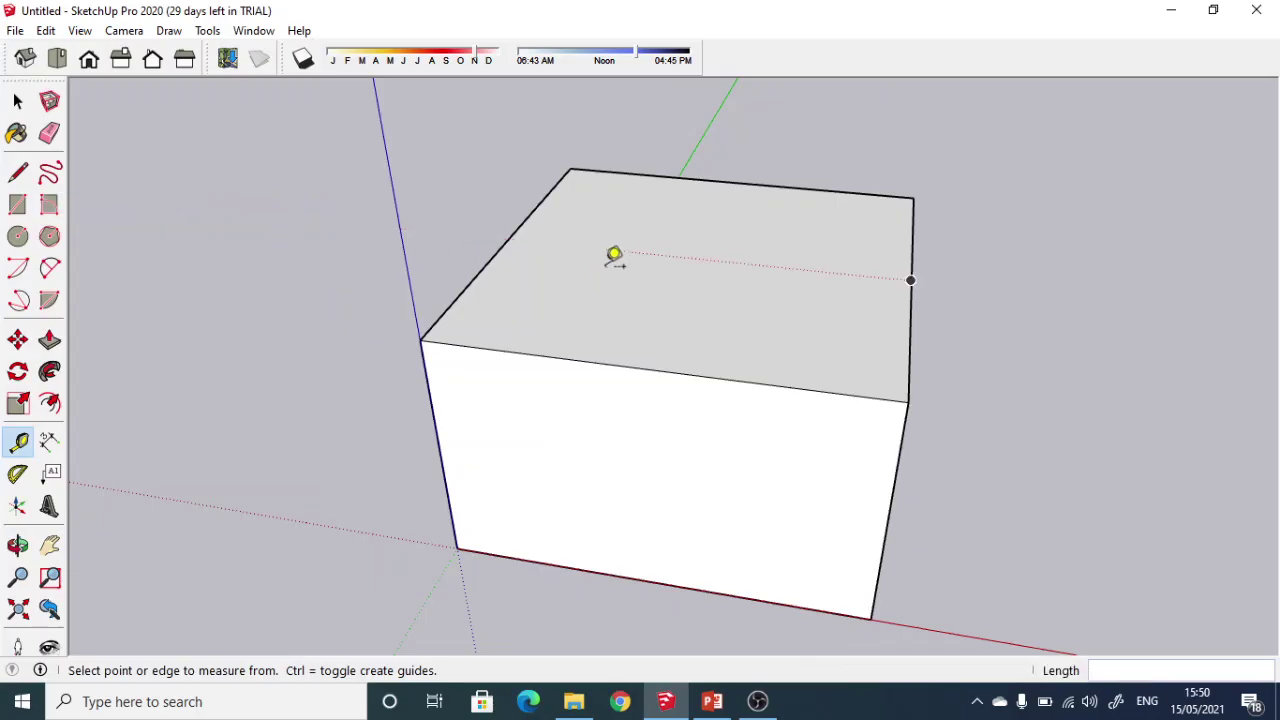
{"action": "middle_click_drag", "start_coordinate": [611, 251], "coordinate": [424, 176]}
{"action": "left_click", "coordinate": [46, 32]}
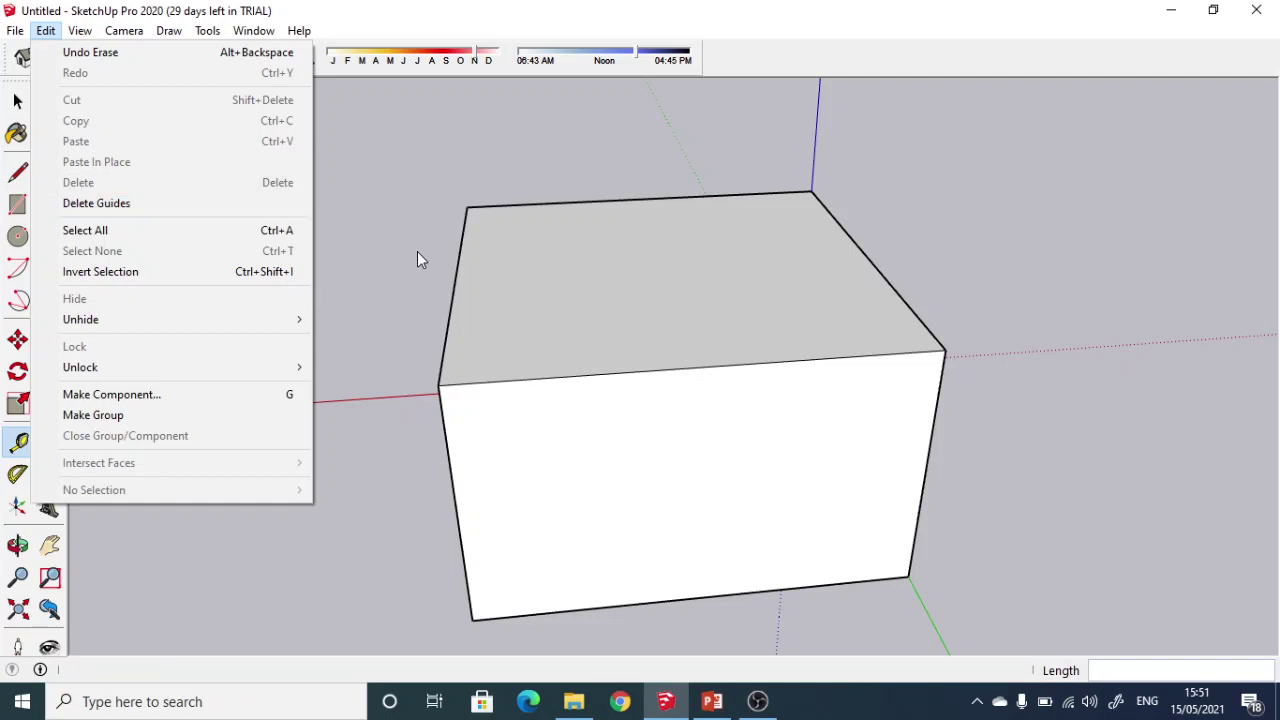
{"action": "middle_click_drag", "start_coordinate": [420, 260], "coordinate": [1023, 326]}
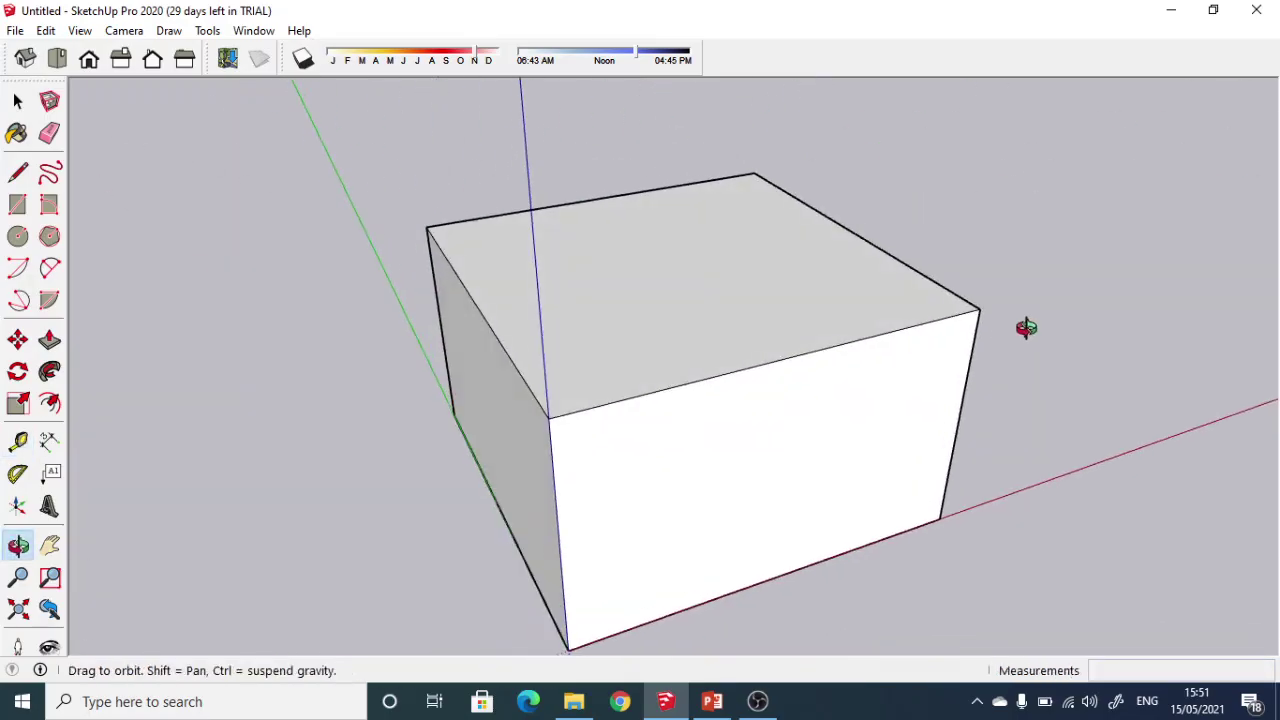
Examine the block's top and side faces from several angles with the guides cleared.
{"action": "key", "text": "t"}
{"action": "middle_click_drag", "start_coordinate": [871, 509], "coordinate": [491, 431]}
{"action": "left_click", "coordinate": [738, 450]}
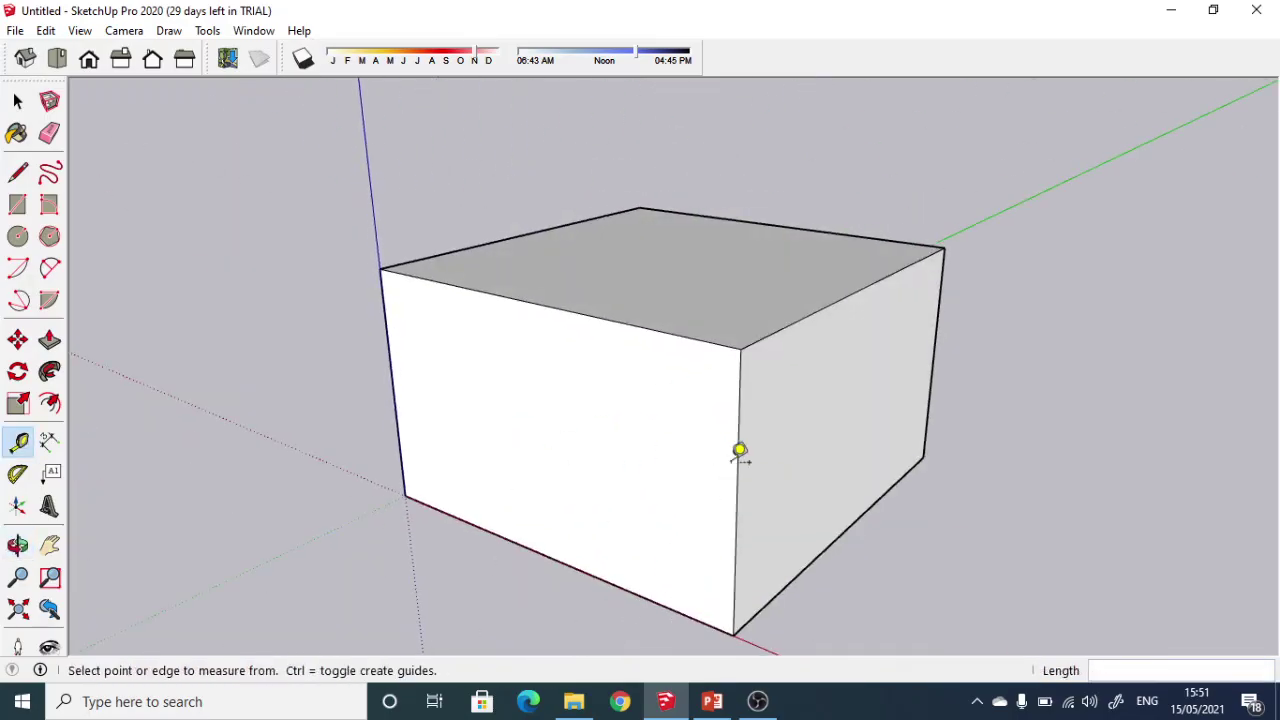
{"action": "middle_click_drag", "start_coordinate": [740, 449], "coordinate": [803, 443]}
{"action": "middle_click_drag", "start_coordinate": [901, 437], "coordinate": [1040, 250]}
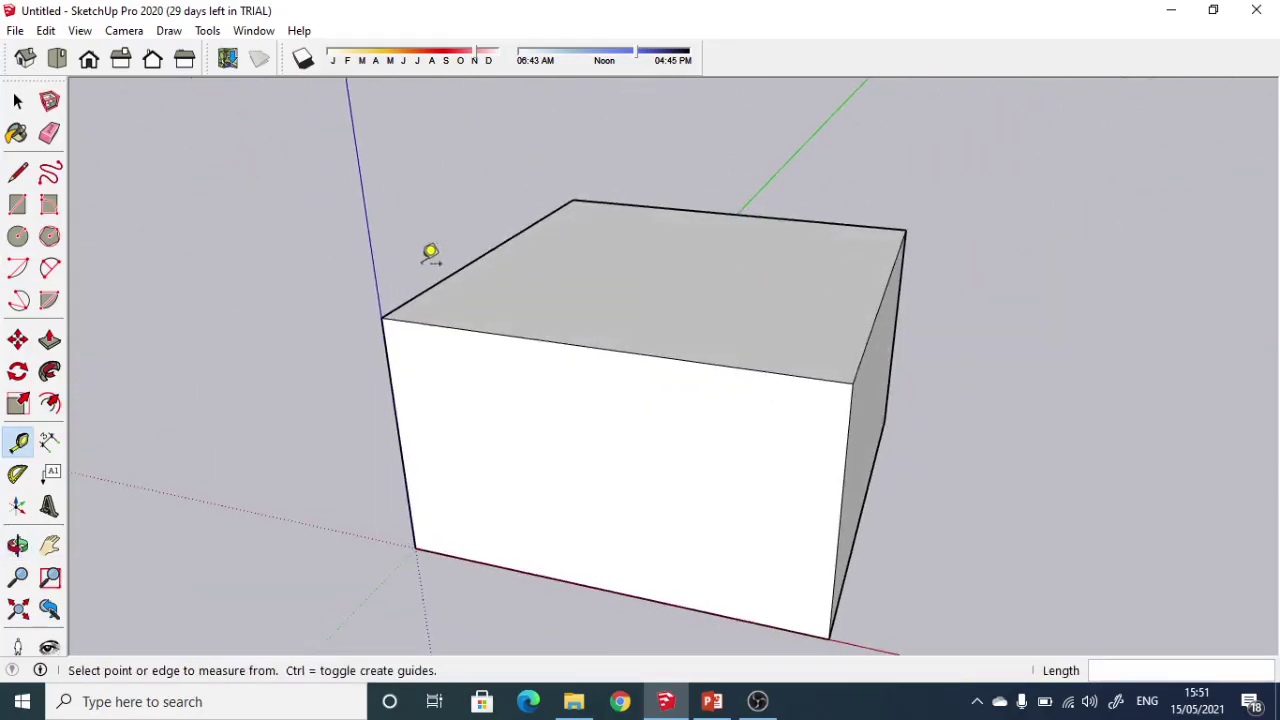
{"action": "middle_click_drag", "start_coordinate": [429, 251], "coordinate": [275, 318]}
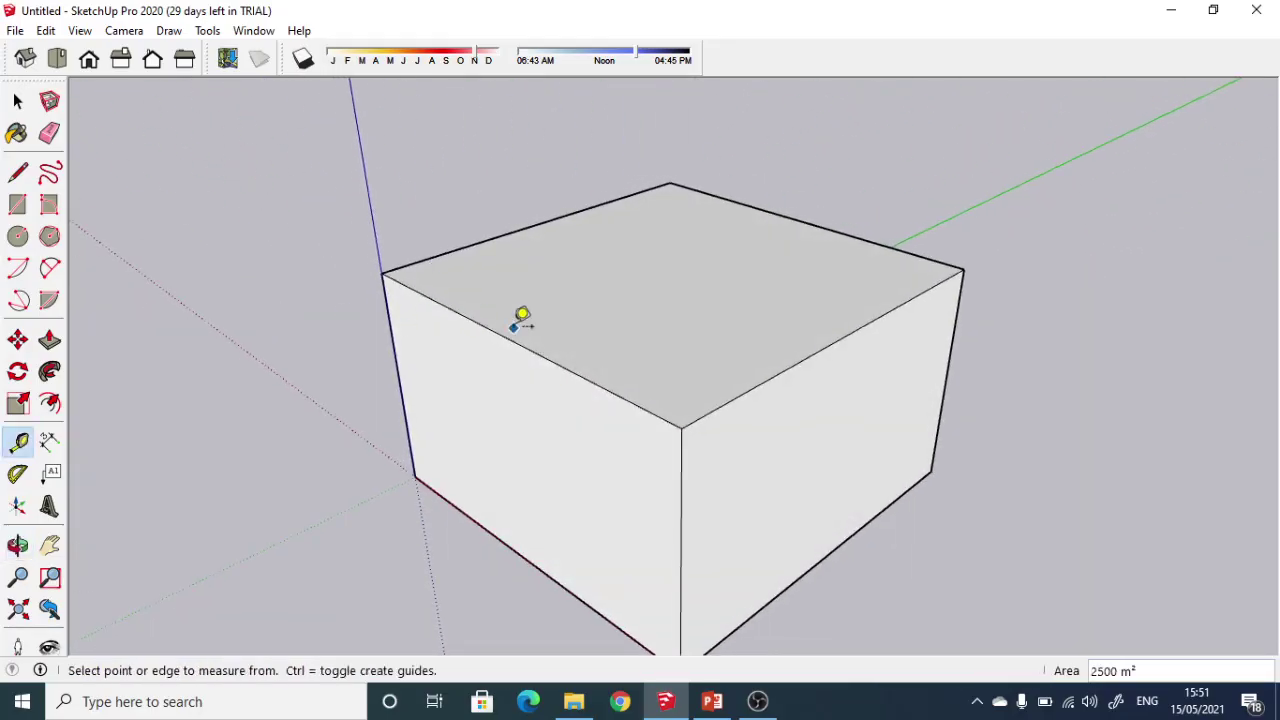
{"action": "left_click", "coordinate": [846, 336]}
{"action": "middle_click_drag", "start_coordinate": [831, 430], "coordinate": [469, 434]}
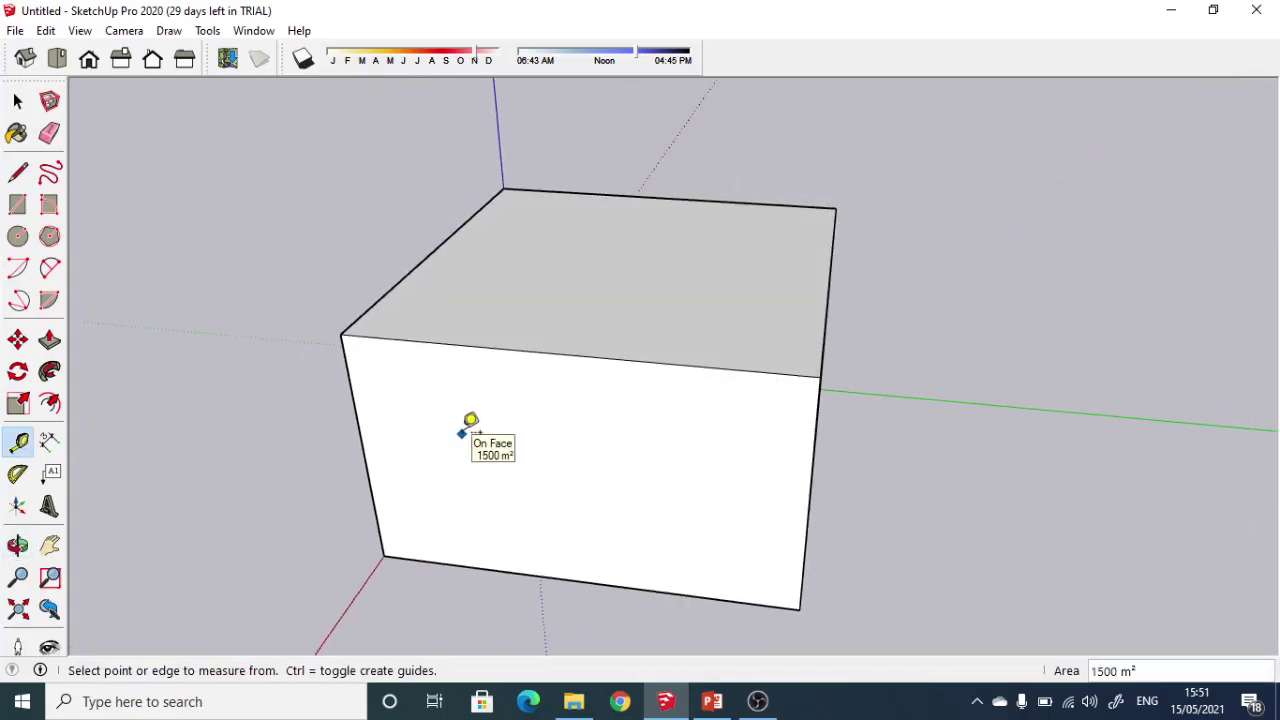
{"action": "middle_click_drag", "start_coordinate": [470, 425], "coordinate": [411, 374]}
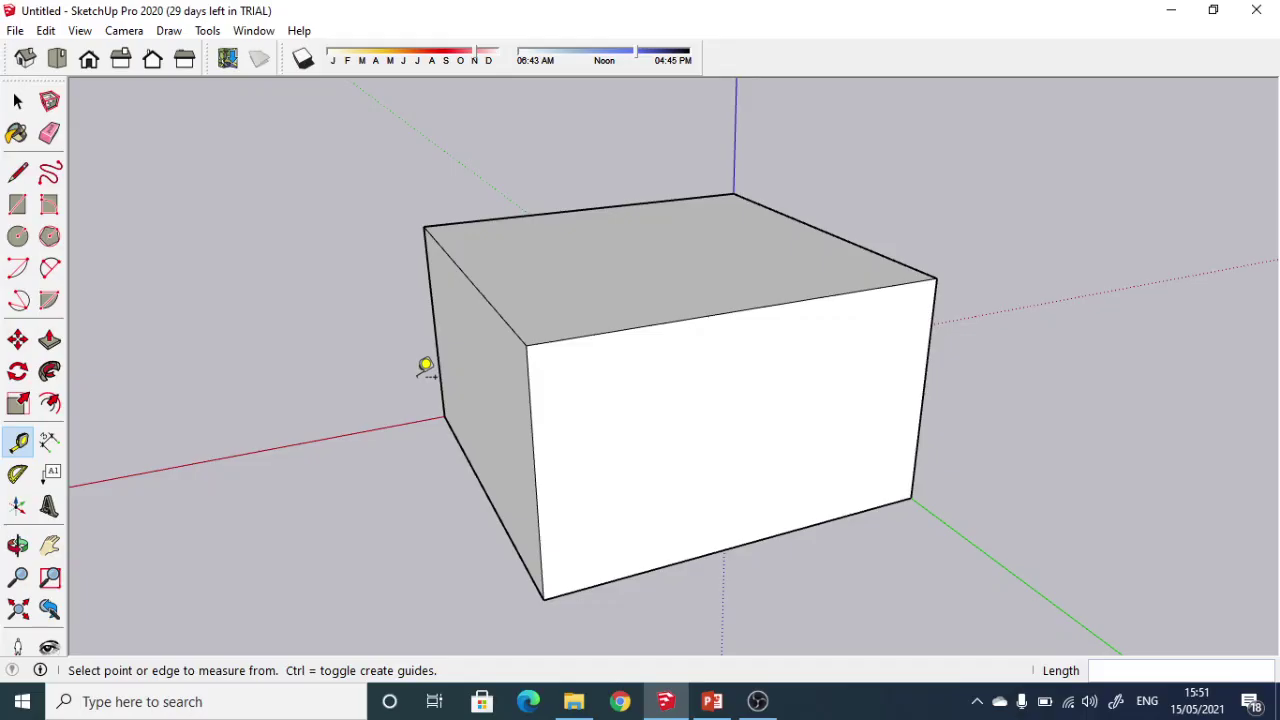
{"action": "middle_click_drag", "start_coordinate": [917, 380], "coordinate": [782, 365]}
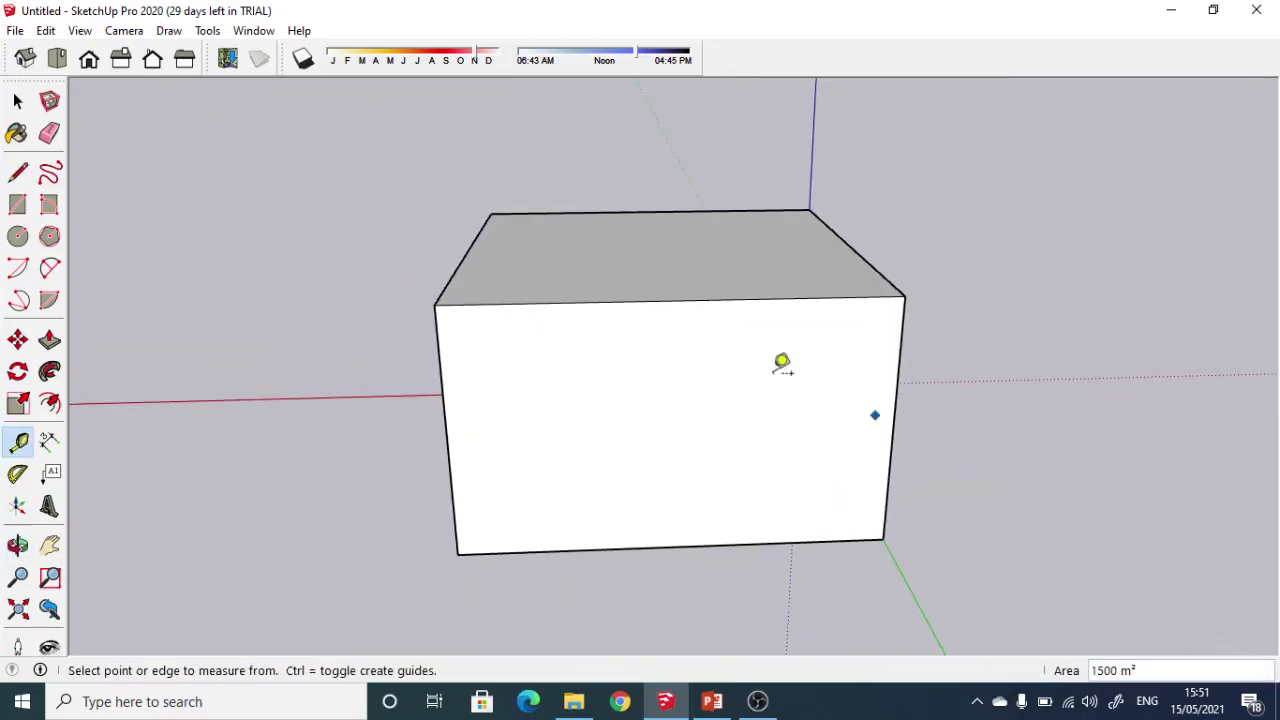
Add a linear dimension to the top edge parallel to the red axis on the side away from the origin, placing it on the top face.
{"action": "left_click", "coordinate": [50, 443]}
{"action": "middle_click_drag", "start_coordinate": [682, 414], "coordinate": [672, 512]}
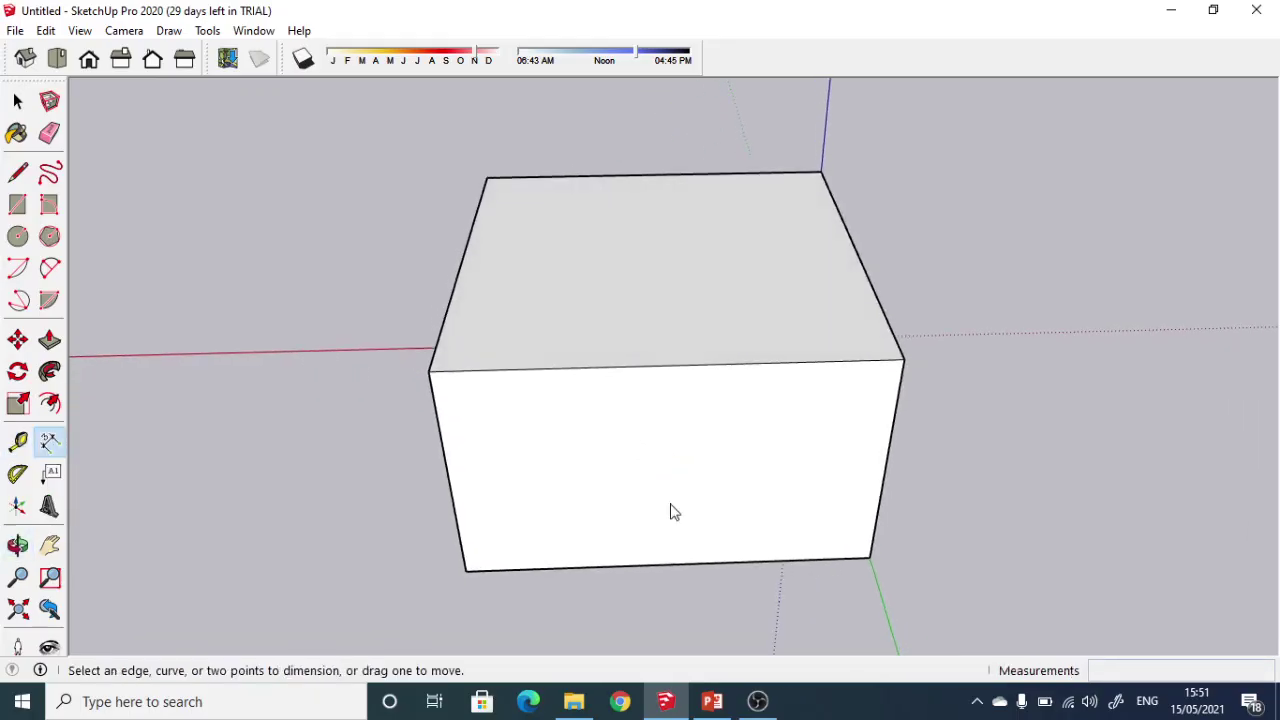
{"action": "left_click", "coordinate": [429, 373]}
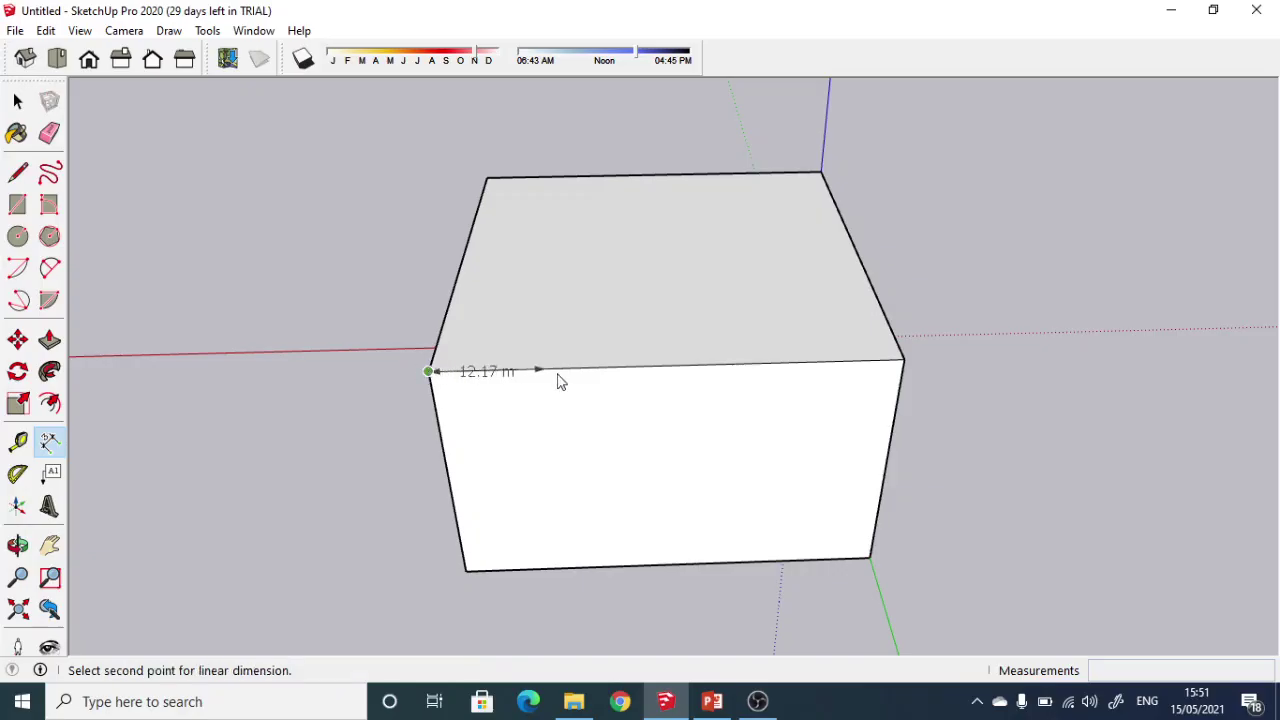
{"action": "left_click", "coordinate": [904, 360]}
{"action": "left_click", "coordinate": [872, 333]}
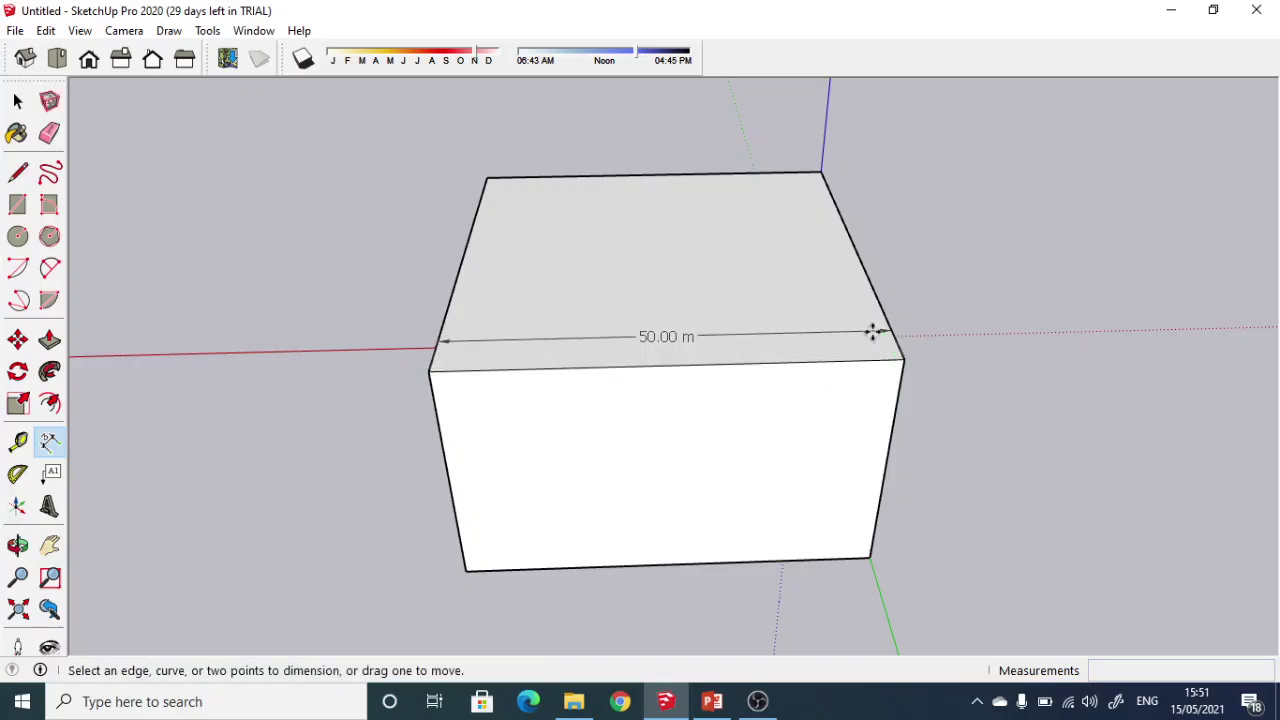
Dimension the top edge running parallel to the green axis from the corner above the origin, placing it on the top face.
{"action": "middle_click_drag", "start_coordinate": [509, 374], "coordinate": [889, 375]}
{"action": "middle_click_drag", "start_coordinate": [489, 378], "coordinate": [629, 417]}
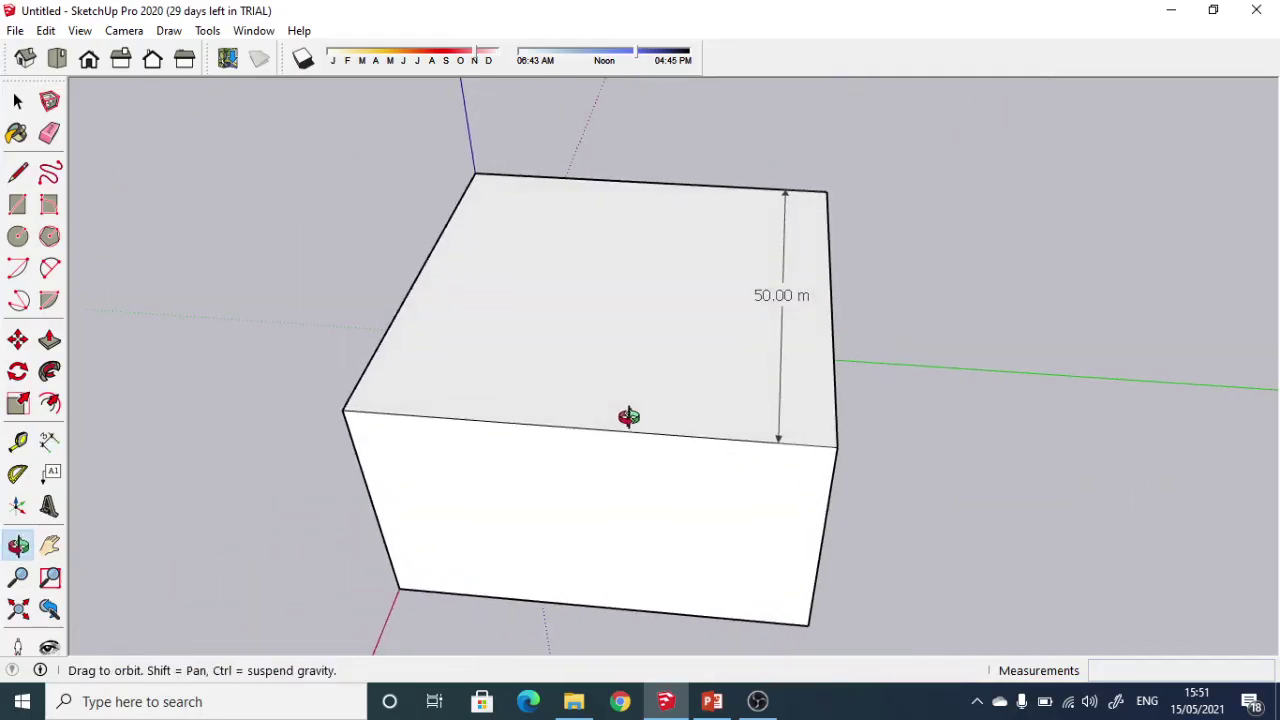
{"action": "middle_click_drag", "start_coordinate": [429, 314], "coordinate": [509, 376]}
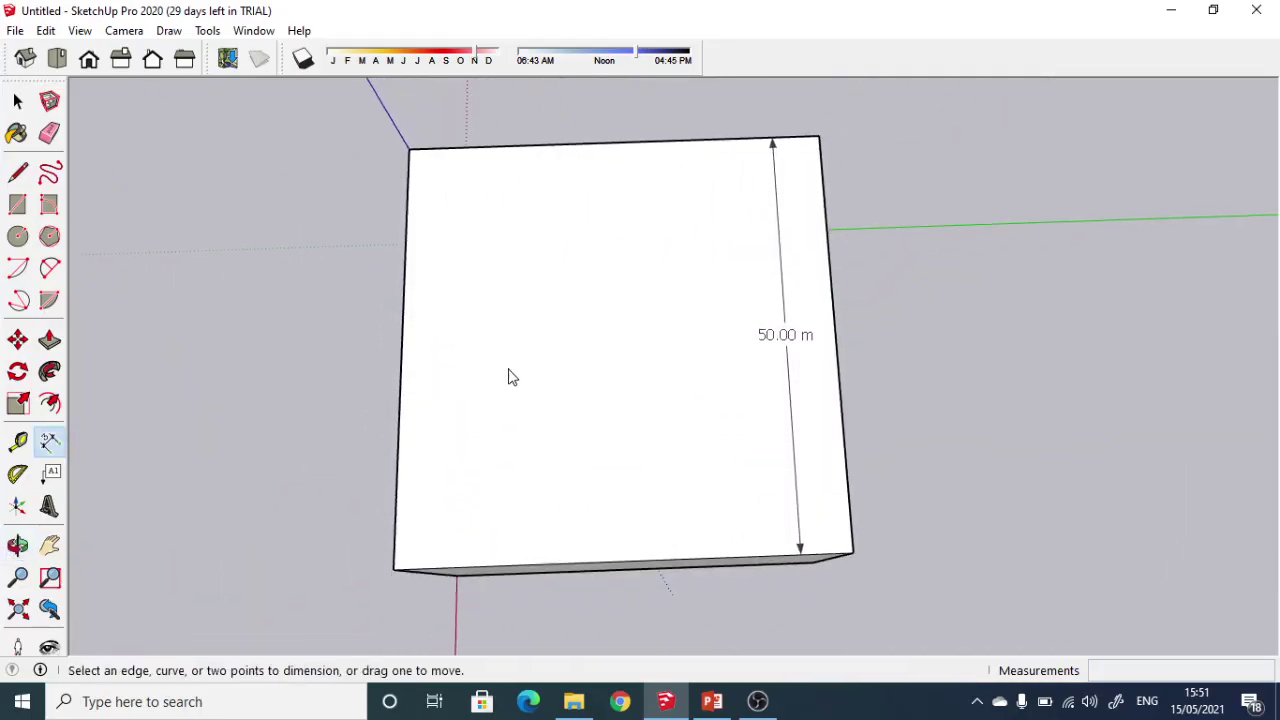
{"action": "left_click", "coordinate": [409, 150]}
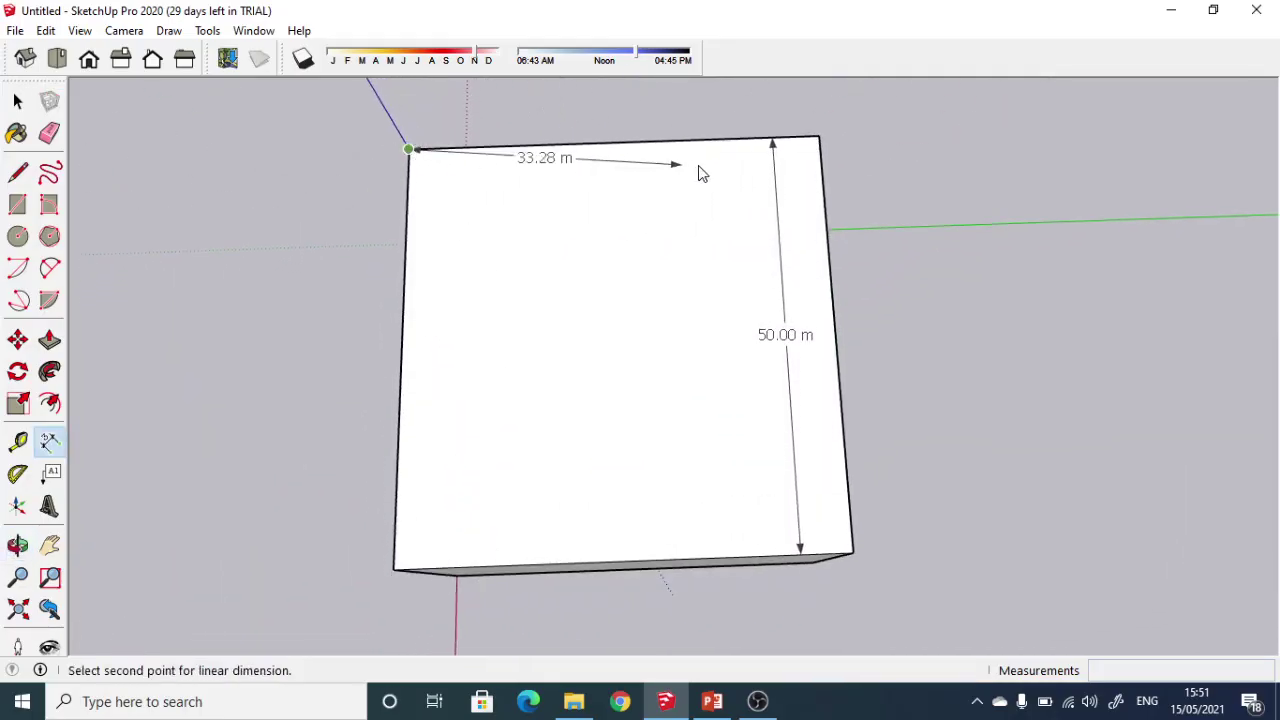
{"action": "left_click", "coordinate": [819, 137]}
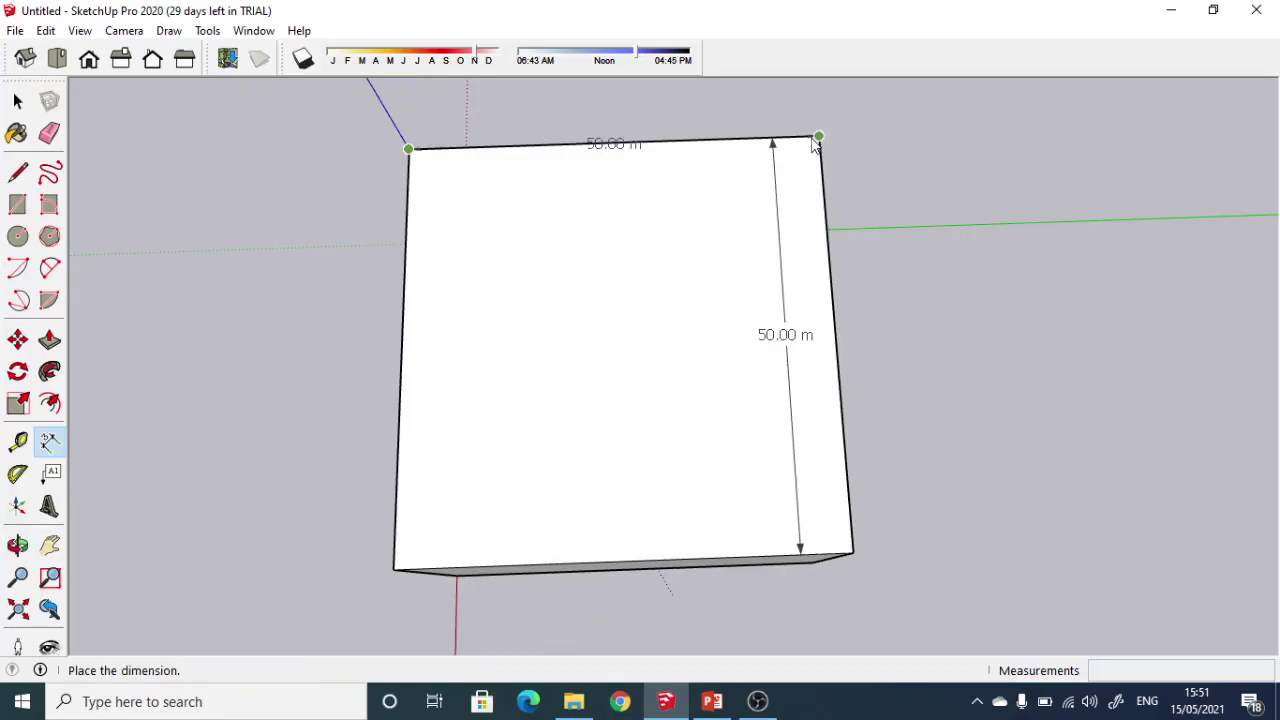
{"action": "left_click", "coordinate": [809, 177]}
Dimension the block's height along the vertical corner edge at the red-axis end, placing the dimension just outside the block.
{"action": "middle_click_drag", "start_coordinate": [695, 310], "coordinate": [874, 180]}
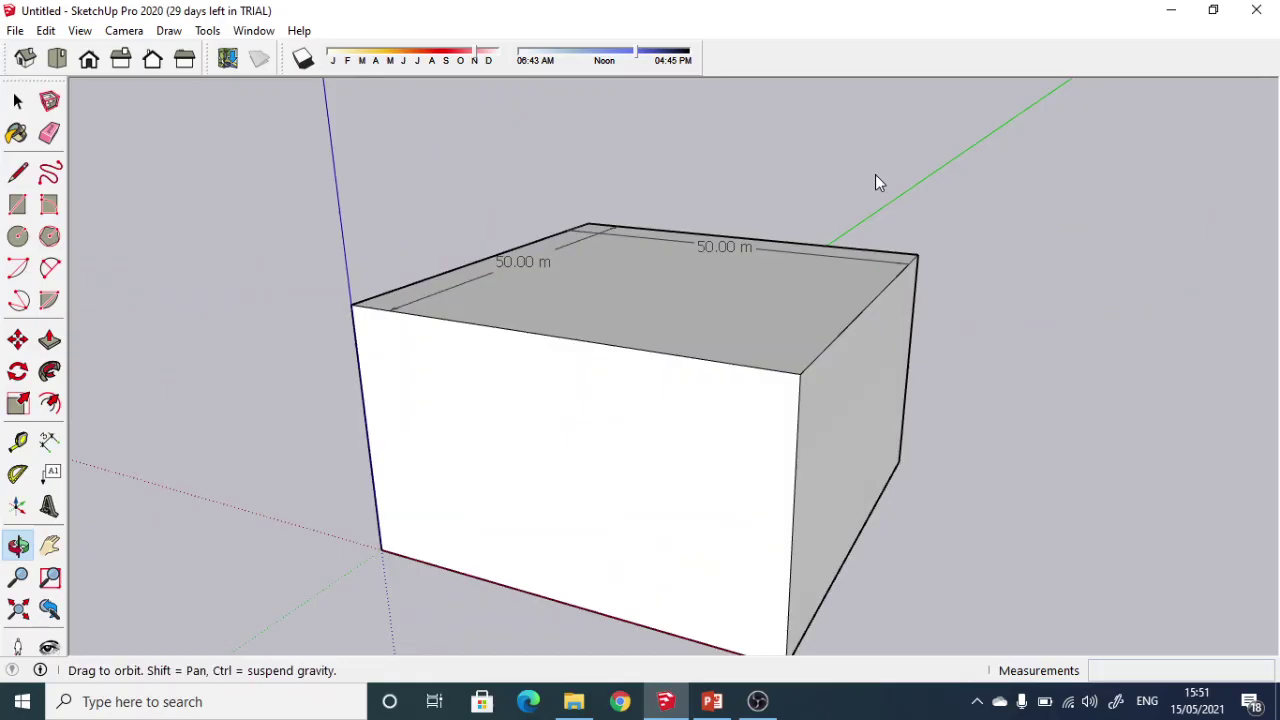
{"action": "left_click", "coordinate": [798, 400]}
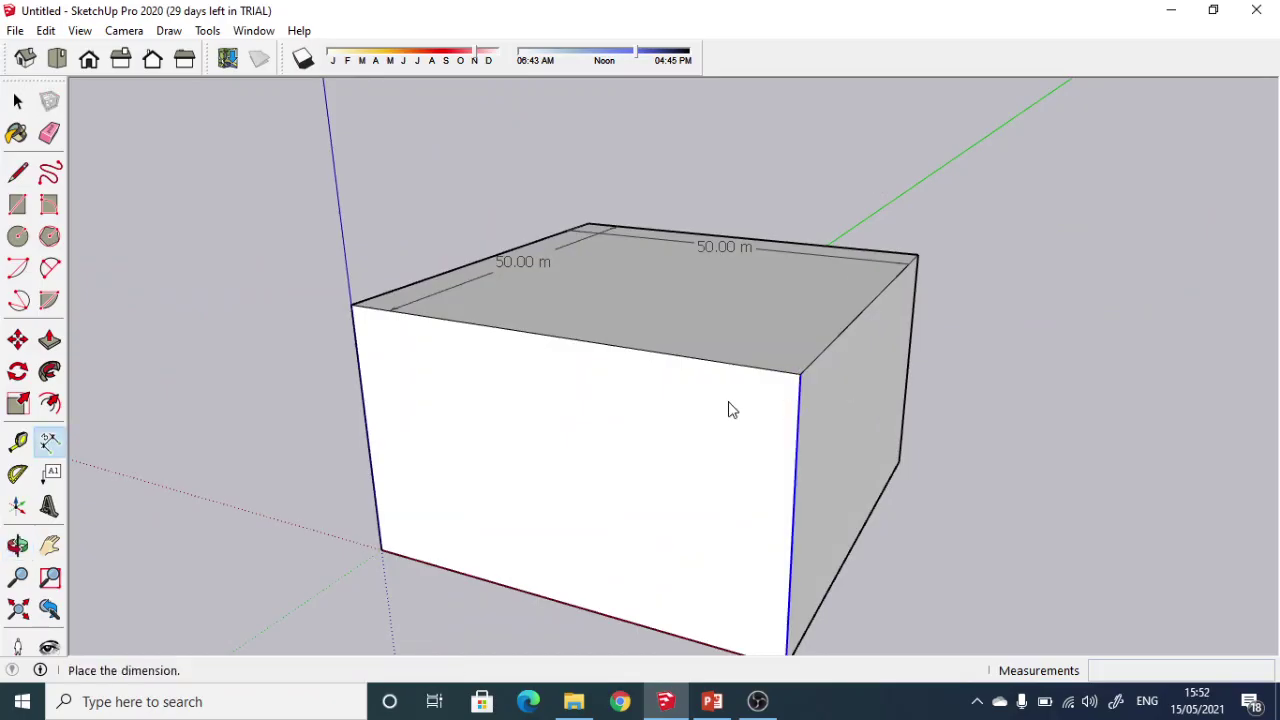
{"action": "left_click", "coordinate": [365, 392]}
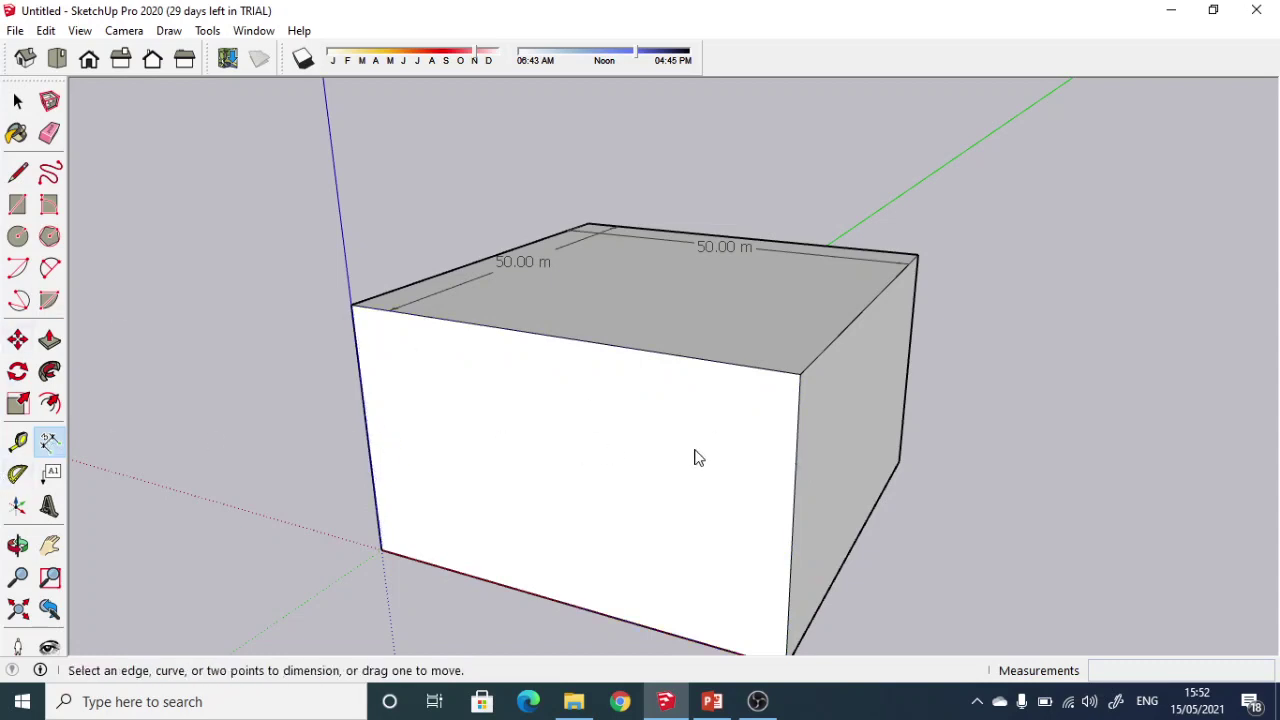
{"action": "left_click", "coordinate": [800, 375]}
{"action": "middle_click_drag", "start_coordinate": [796, 567], "coordinate": [870, 587]}
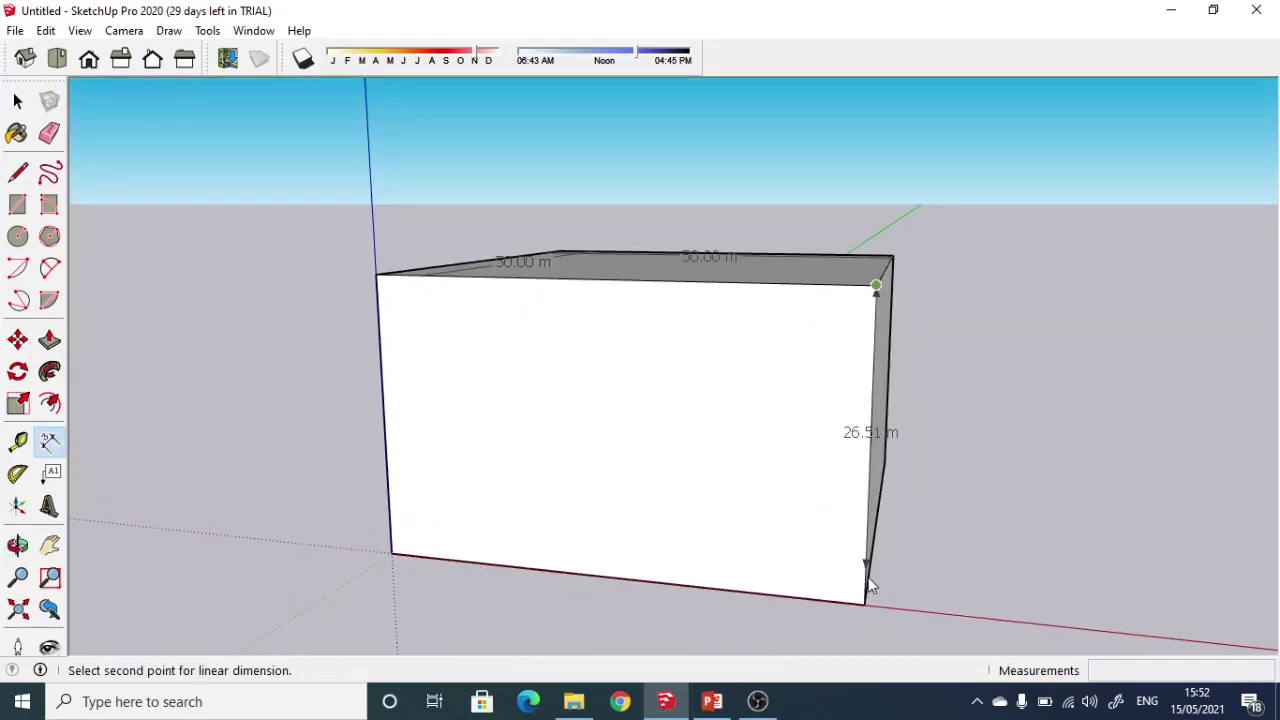
{"action": "left_click", "coordinate": [866, 605]}
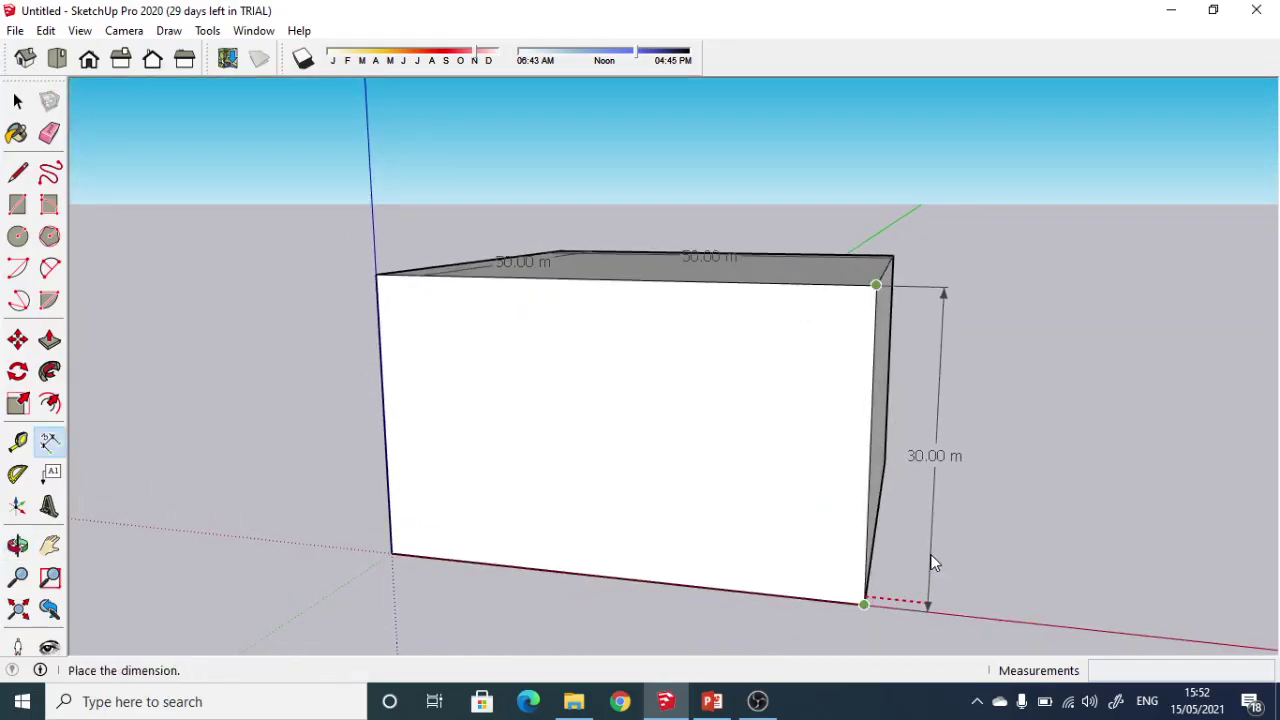
{"action": "left_click", "coordinate": [943, 548]}
Dimension the top edge above the red axis from corner to corner, placing it on the adjoining vertical face, and check the dimensions all around.
{"action": "key", "text": "o"}
{"action": "middle_click_drag", "start_coordinate": [979, 500], "coordinate": [645, 478]}
{"action": "middle_click_drag", "start_coordinate": [789, 449], "coordinate": [380, 403]}
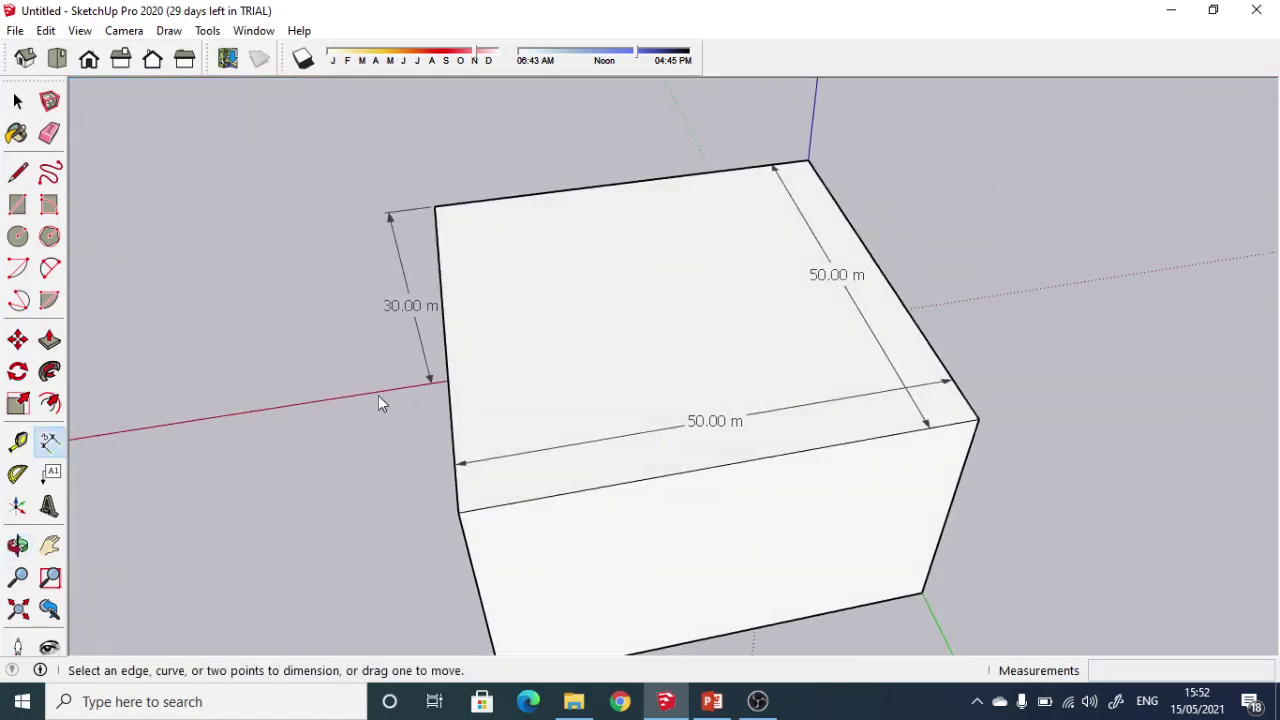
{"action": "left_click", "coordinate": [434, 207]}
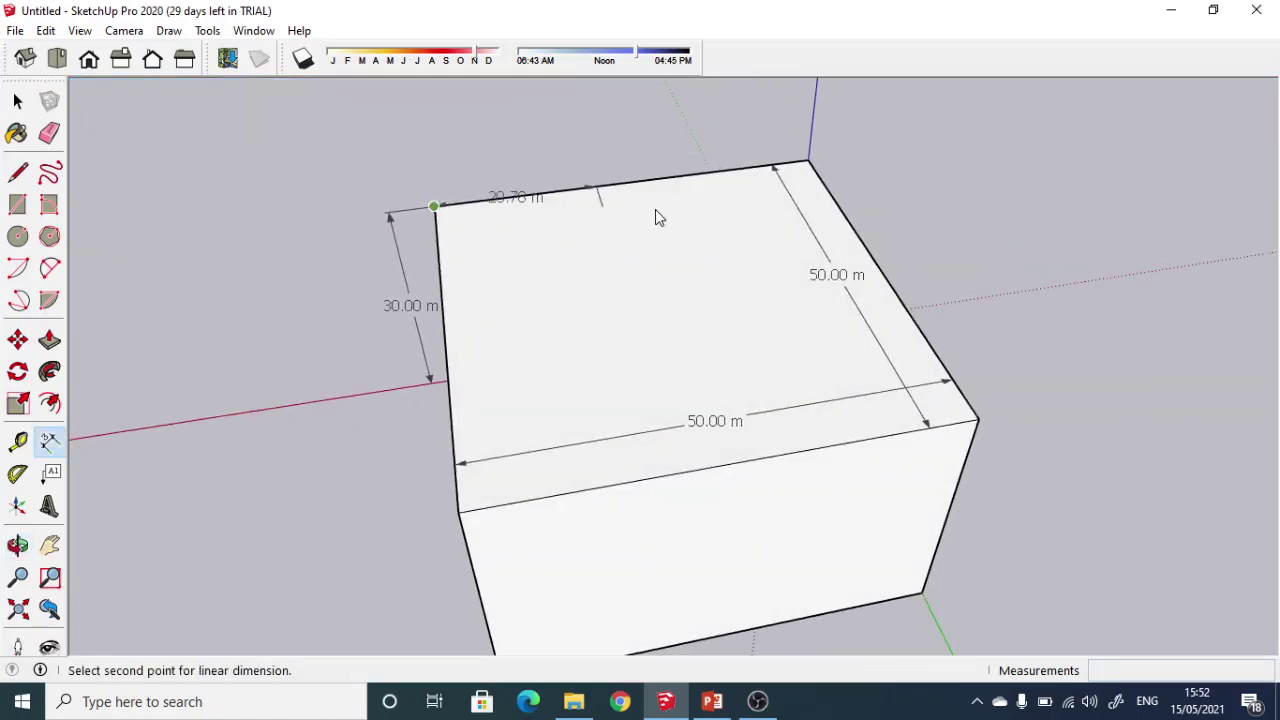
{"action": "left_click", "coordinate": [808, 161]}
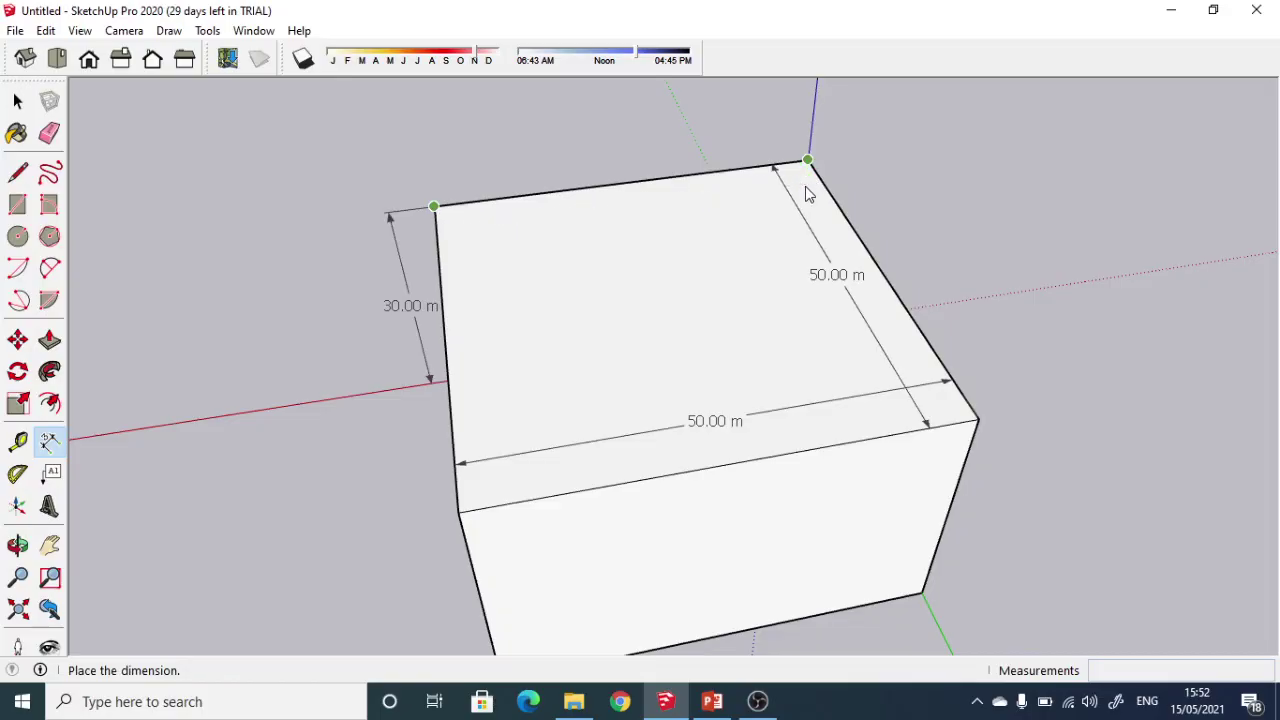
{"action": "key", "text": "Escape"}
{"action": "middle_click_drag", "start_coordinate": [501, 320], "coordinate": [8, 422]}
{"action": "middle_click_drag", "start_coordinate": [670, 350], "coordinate": [267, 441]}
{"action": "middle_click_drag", "start_coordinate": [745, 305], "coordinate": [171, 321]}
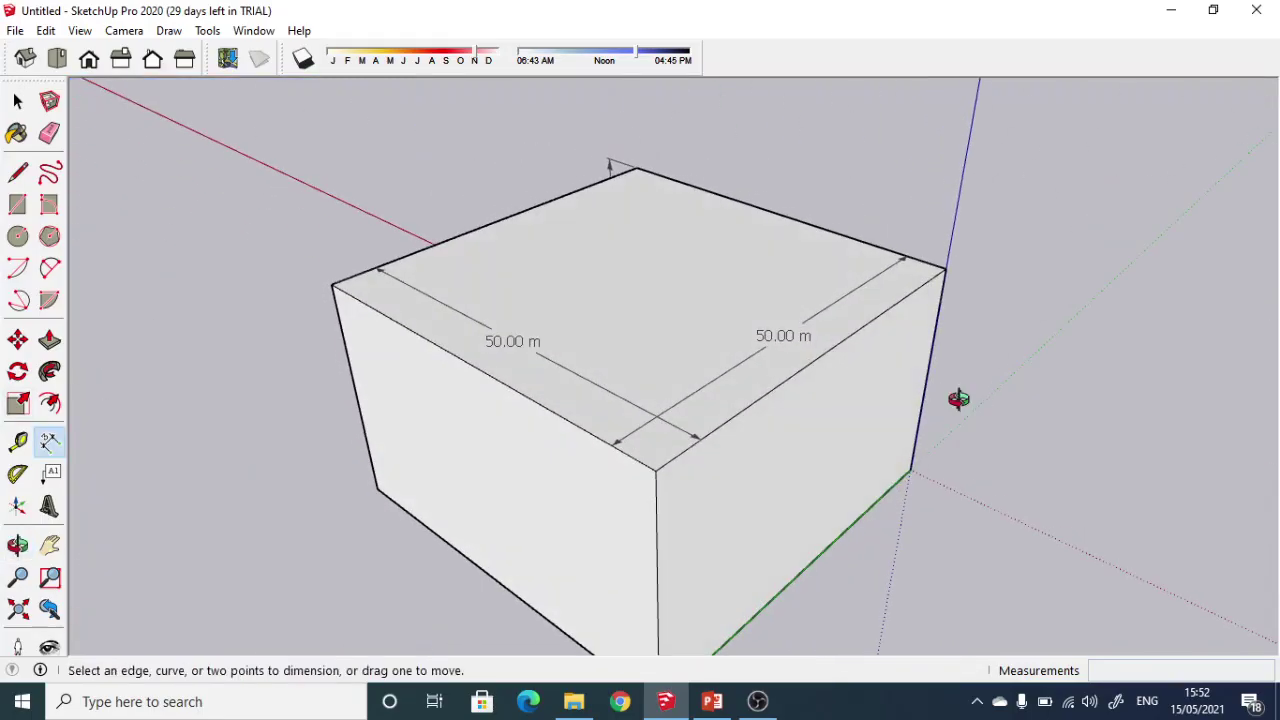
{"action": "middle_click_drag", "start_coordinate": [958, 399], "coordinate": [389, 377]}
{"action": "middle_click_drag", "start_coordinate": [957, 377], "coordinate": [466, 372]}
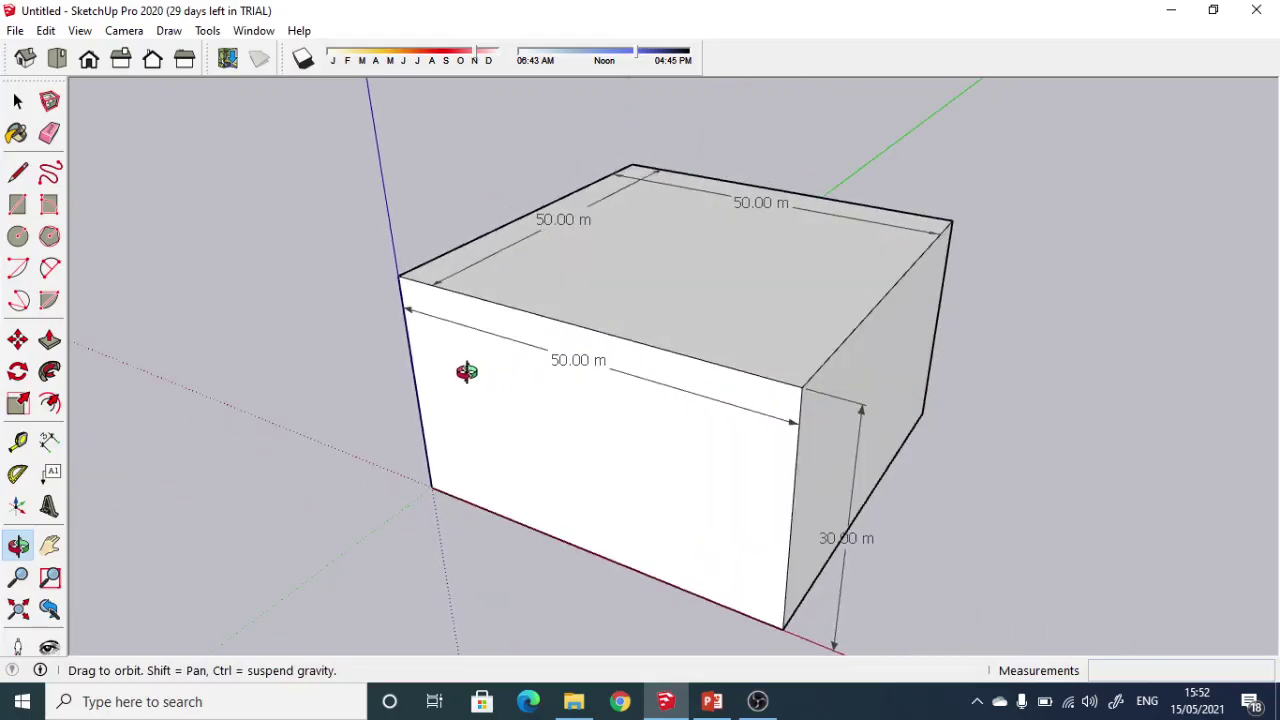